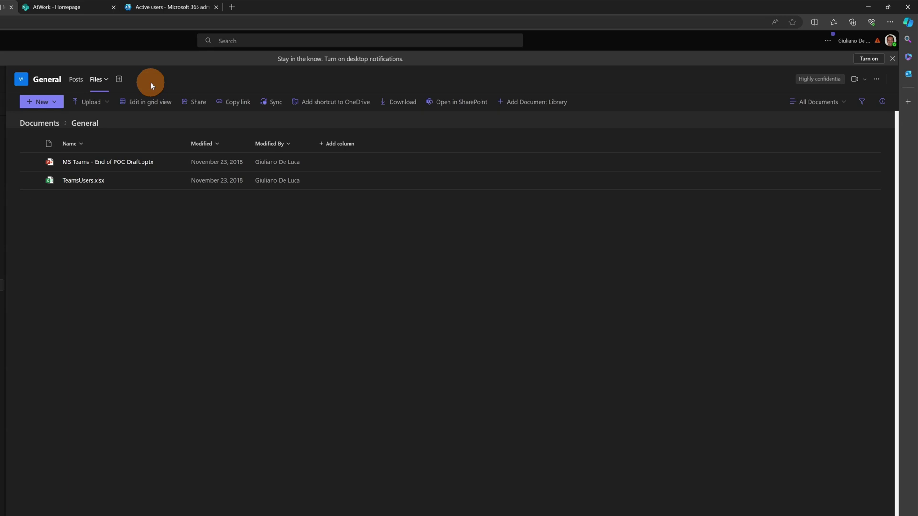
- Add a tab to the General channel by searching 'lists' and choosing the Lists app
click(121, 80)
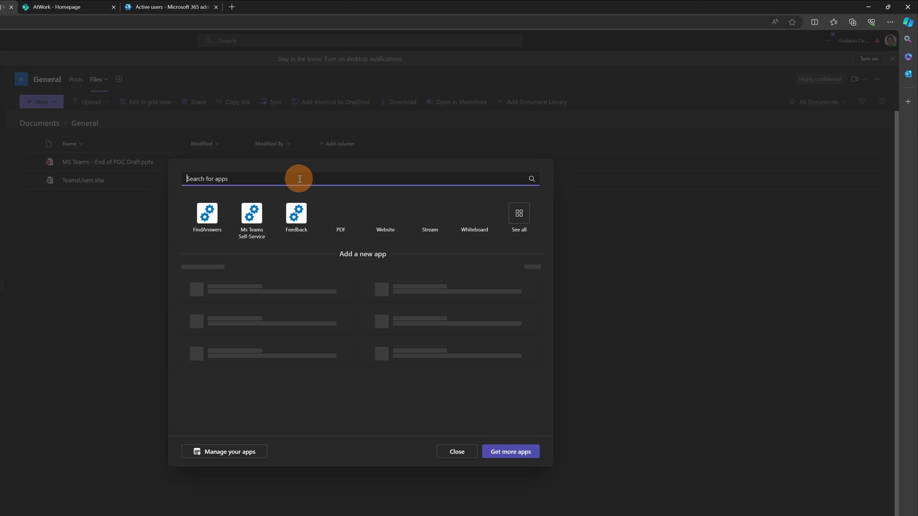
text(lists)
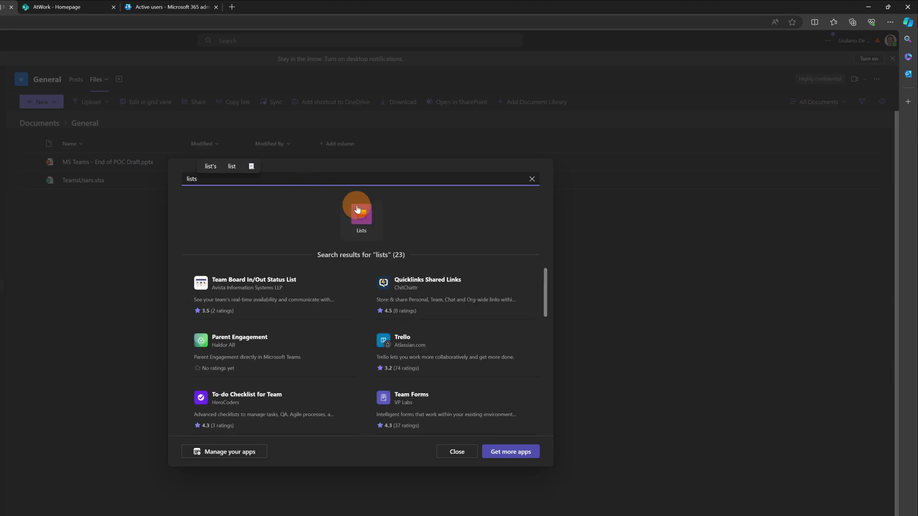
click(363, 211)
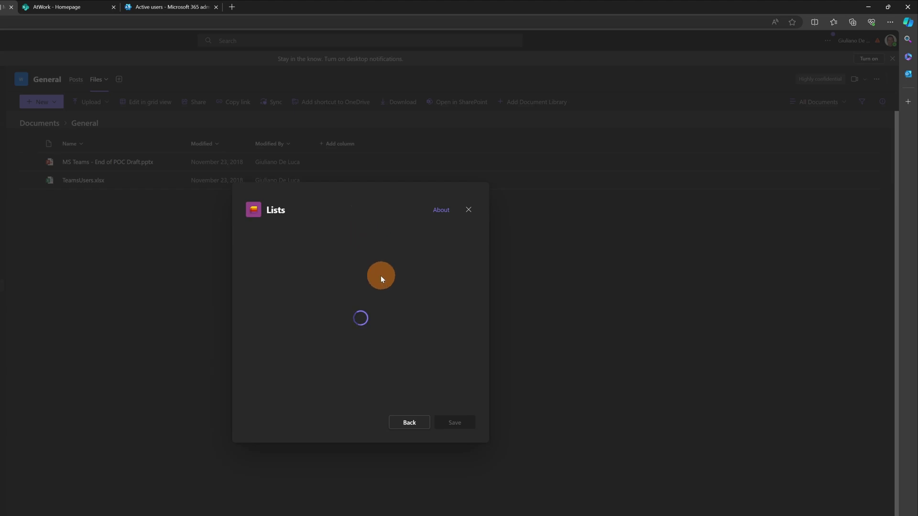
- Save the Lists tab and create a blank list named 'Request Support' in it
click(456, 423)
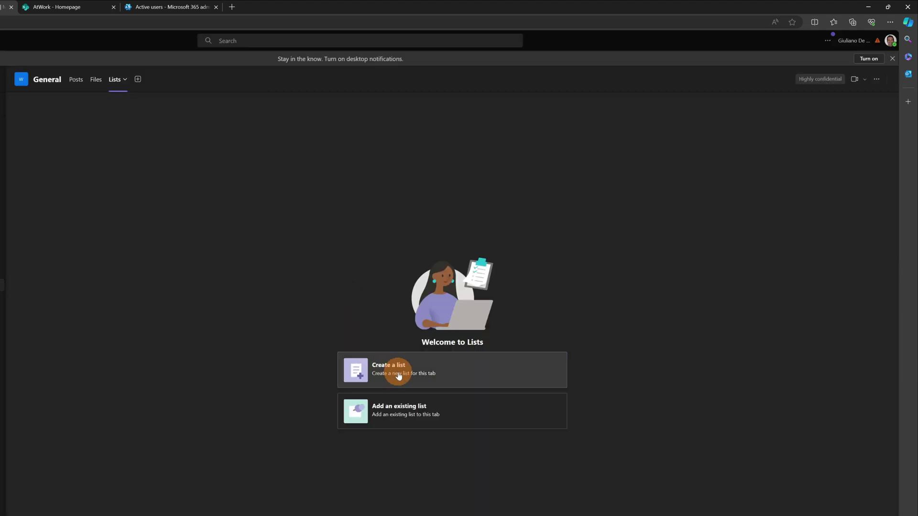
click(394, 372)
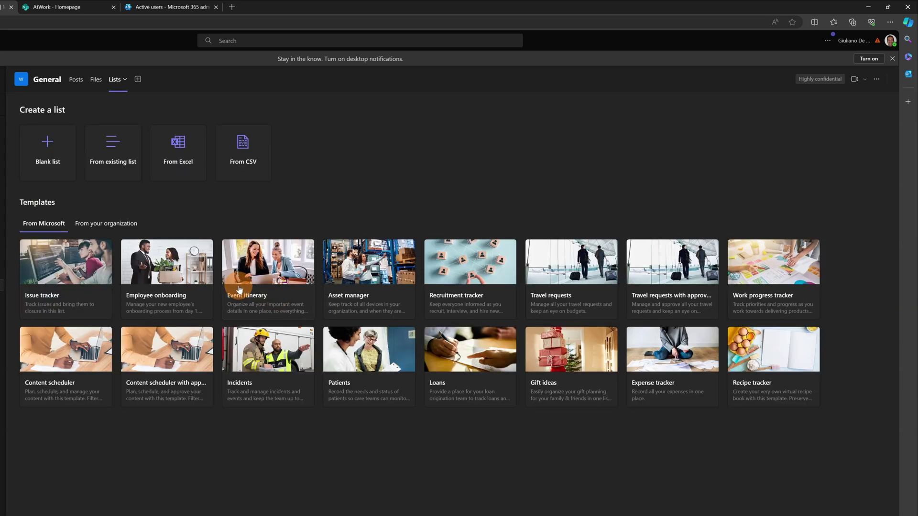
click(55, 157)
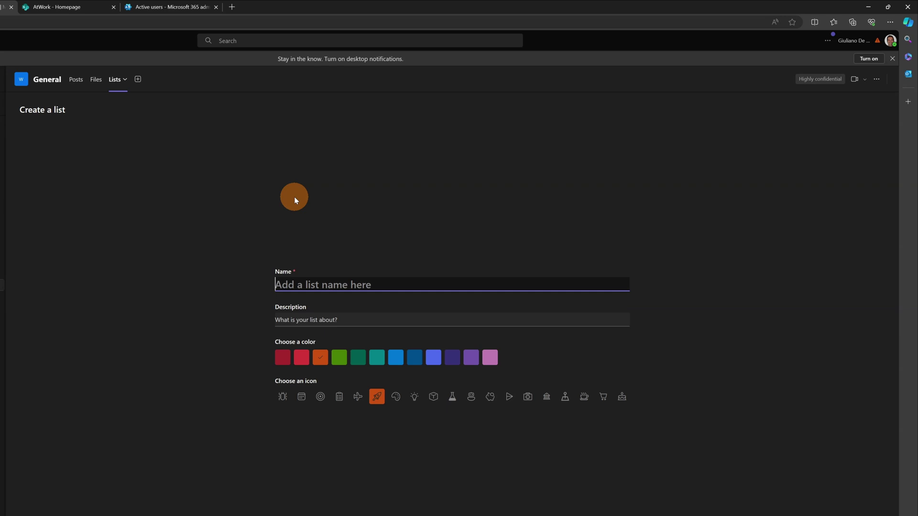
text(Request )
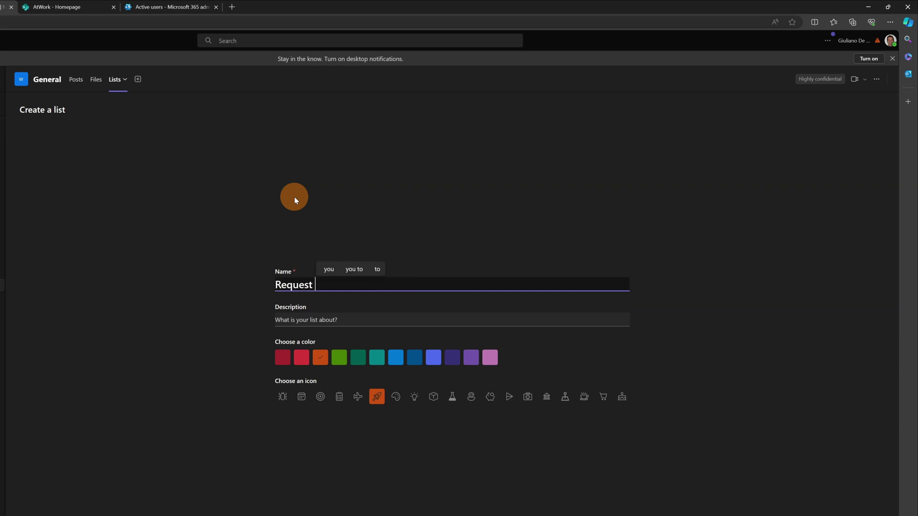
text(Support)
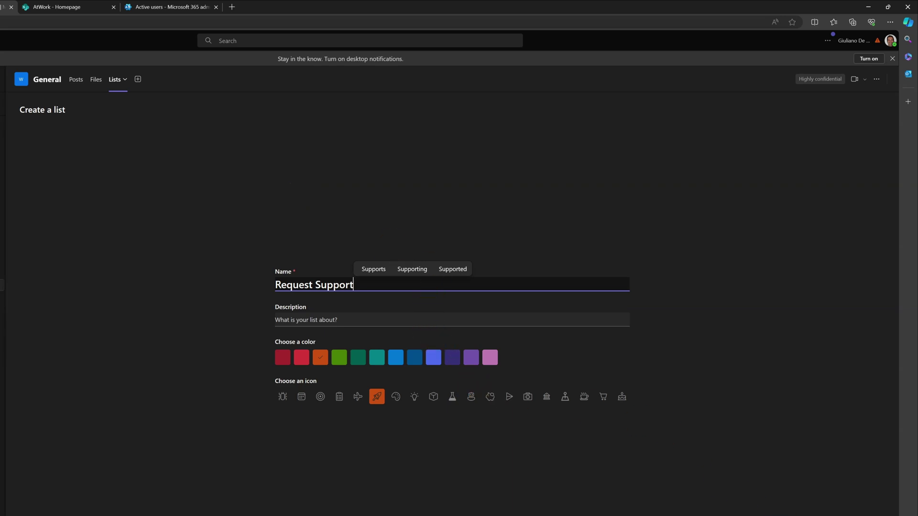
key(Return)
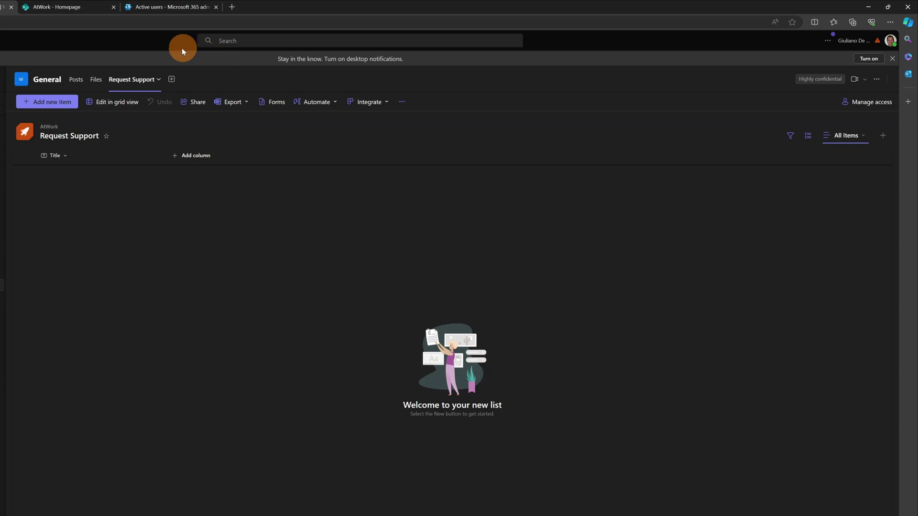
- From the AtWork homepage, open Request Support via Site contents and glance at its Forms
click(71, 7)
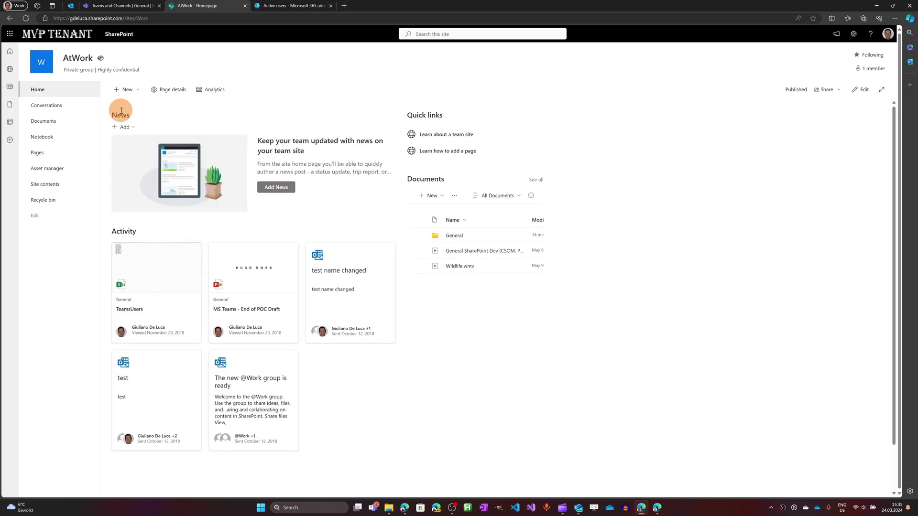
click(56, 187)
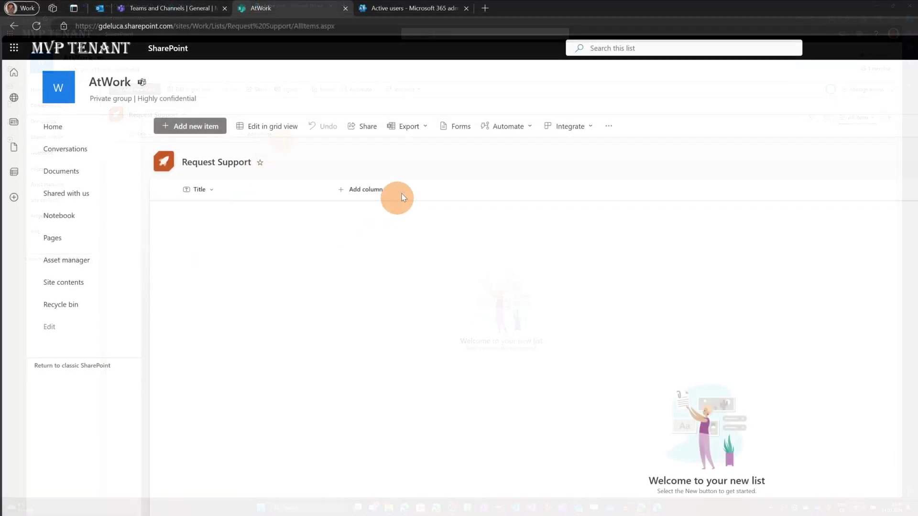
click(454, 129)
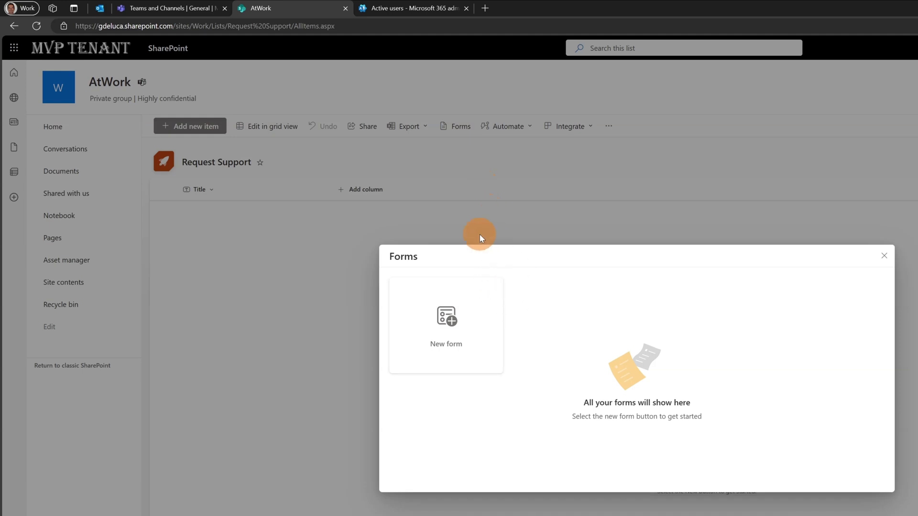
click(884, 254)
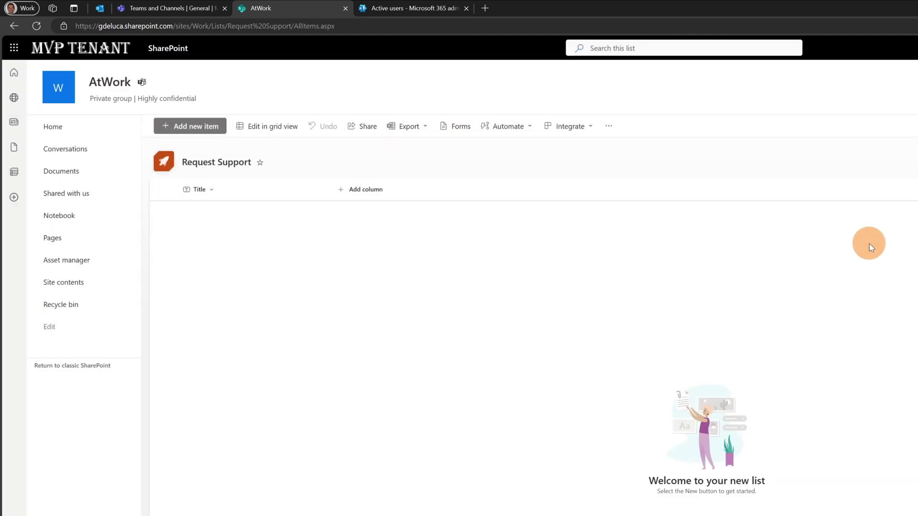
- Open Microsoft Lists and start a blank list named 'Request Support'
click(15, 47)
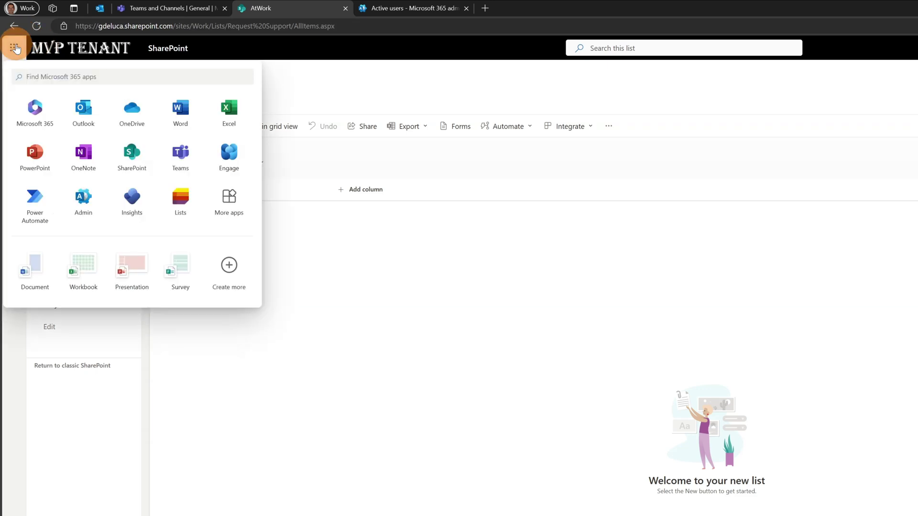
click(192, 204)
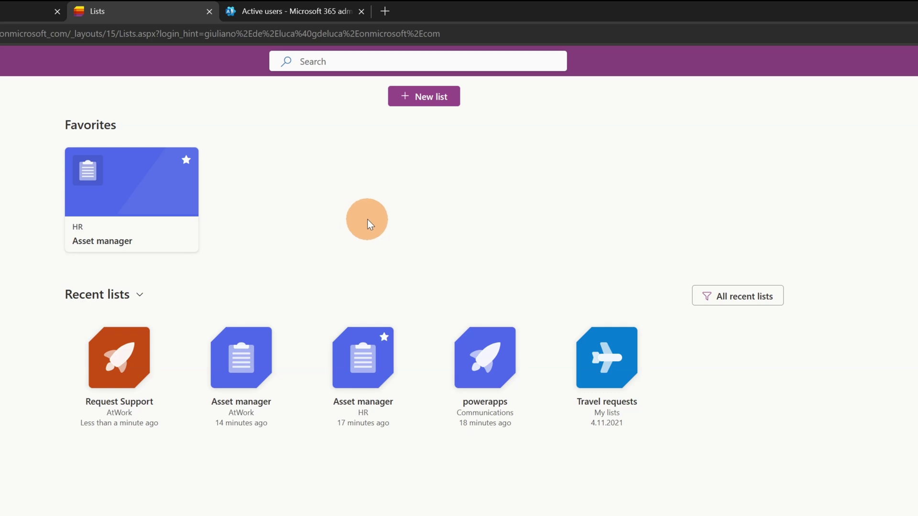
click(430, 100)
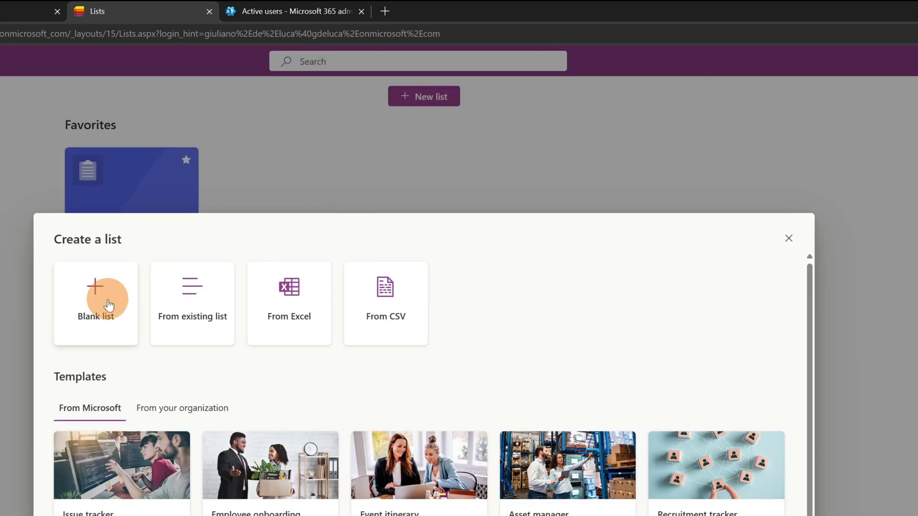
click(108, 304)
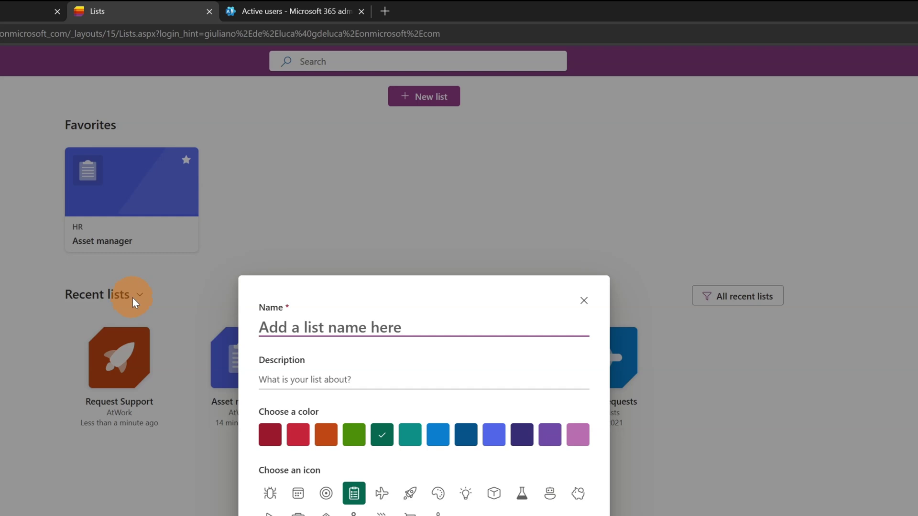
text(Rei)
key(BackSpace)
text(quets)
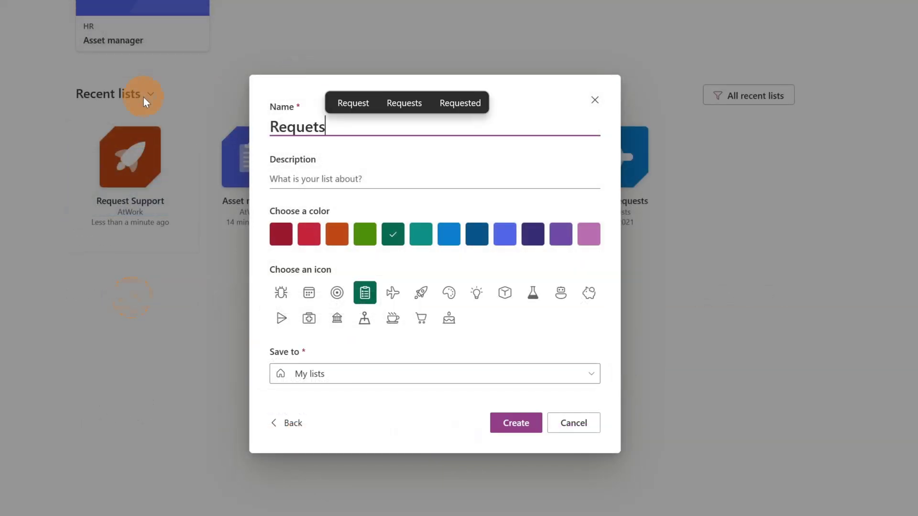
key(BackSpace)
key(BackSpace)
key(BackSpace)
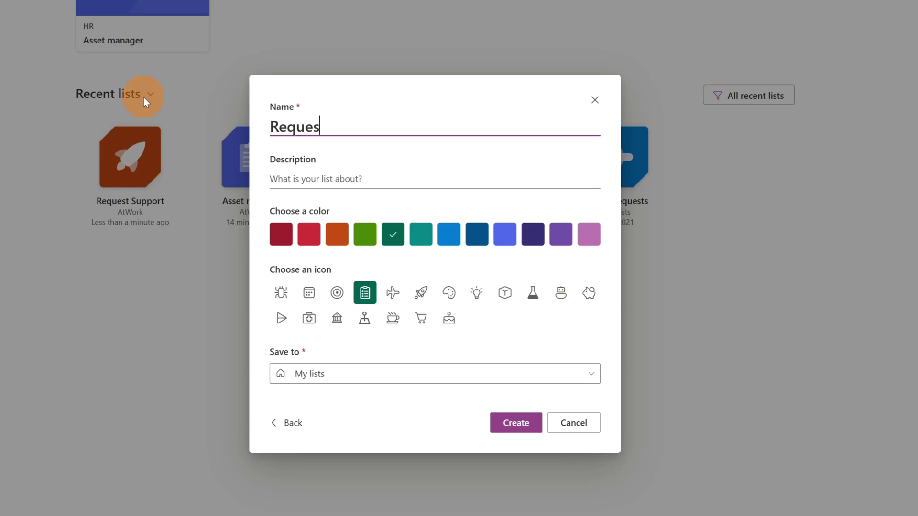
text(t Support)
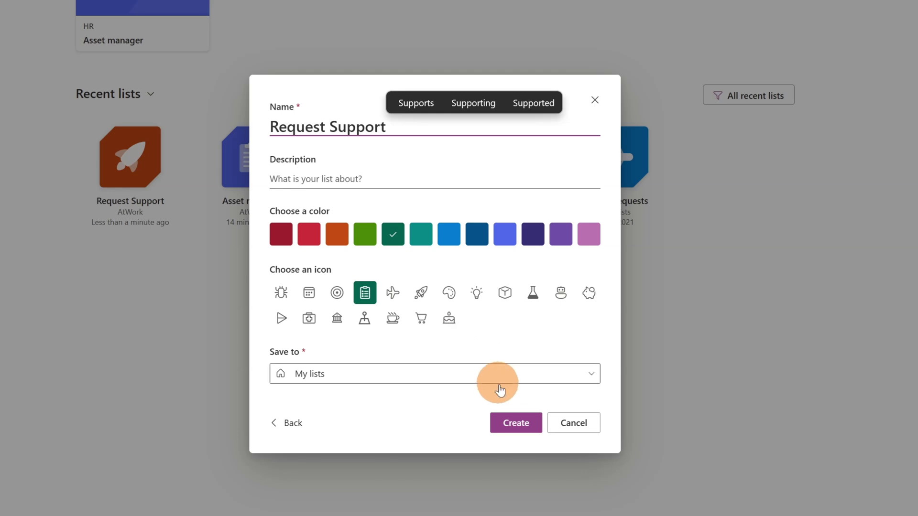
- Set the new list to be saved to the collab@work site
click(453, 385)
scroll(427, 211, down, 5)
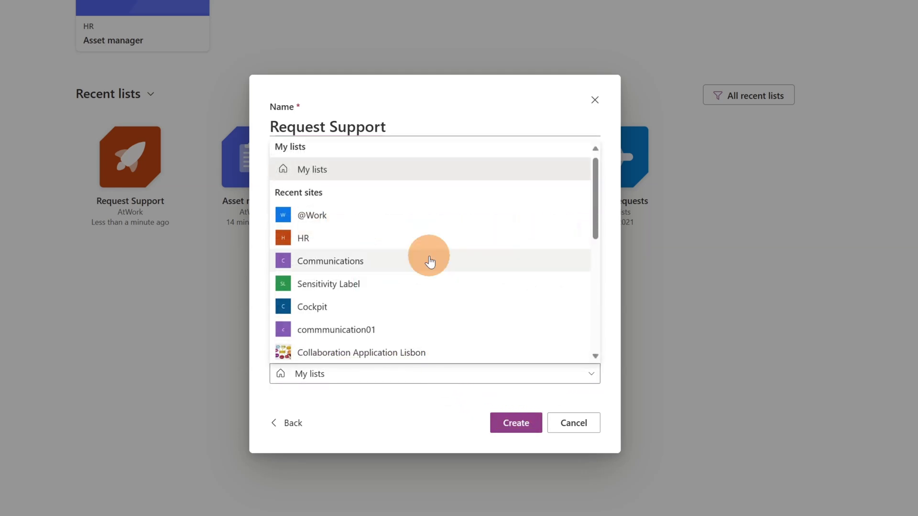
scroll(426, 212, down, 3)
scroll(427, 212, down, 1)
scroll(428, 205, up, 1)
click(348, 248)
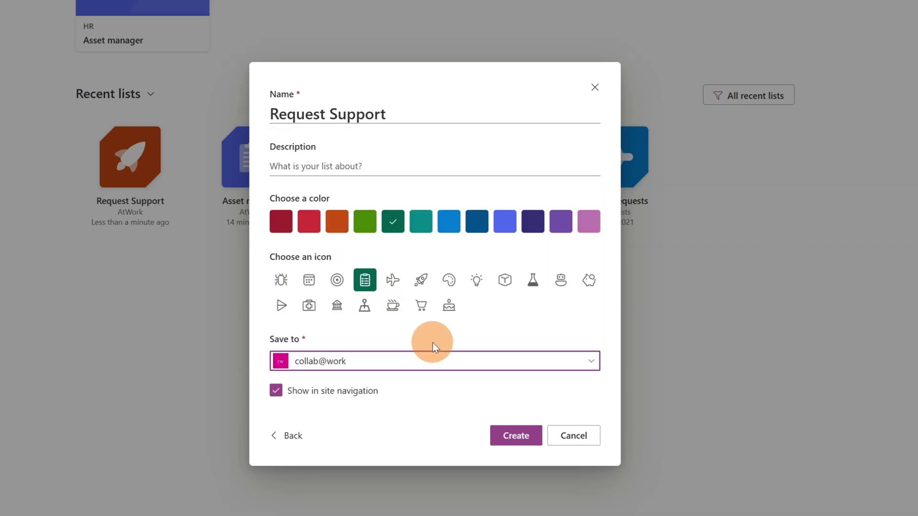
- Create the Request Support list and start a choice column named Product
click(515, 442)
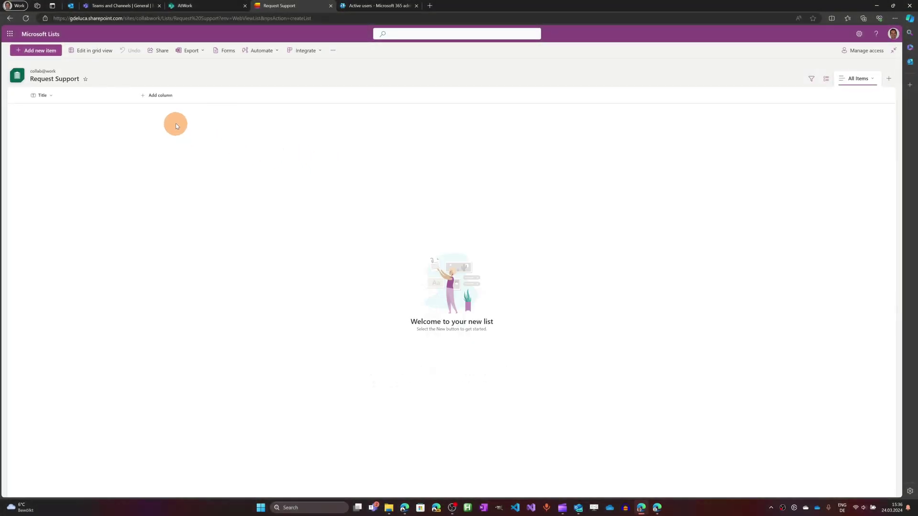
click(162, 98)
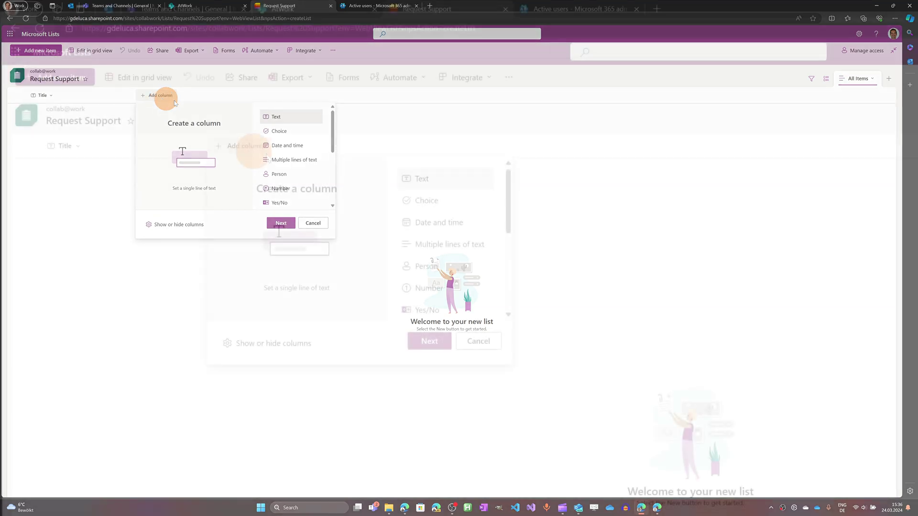
click(432, 207)
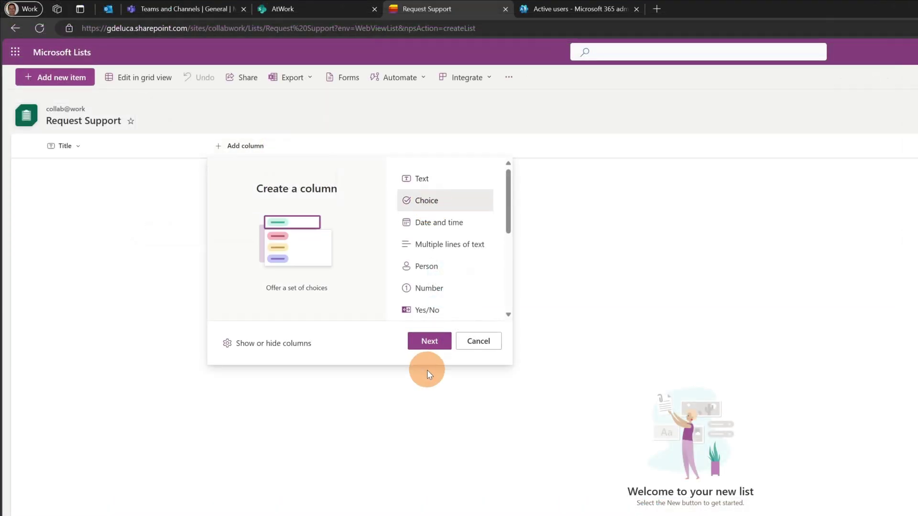
click(427, 343)
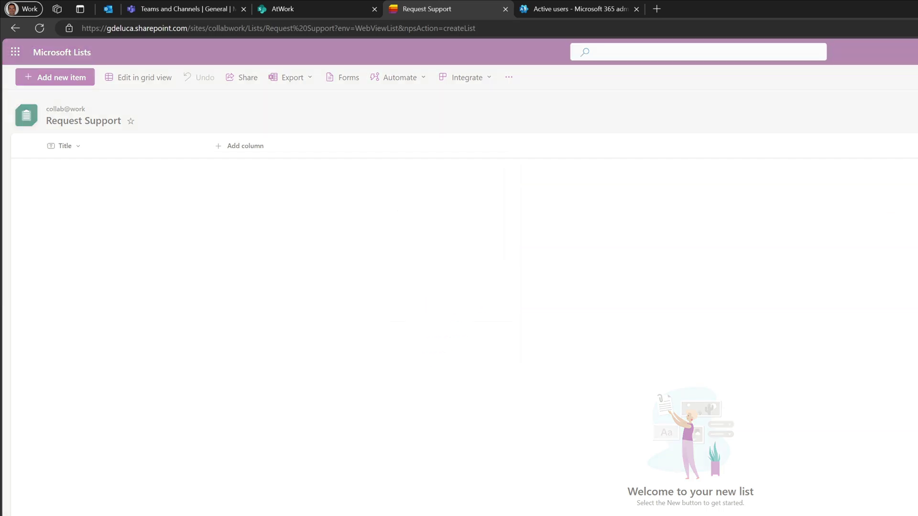
click(728, 120)
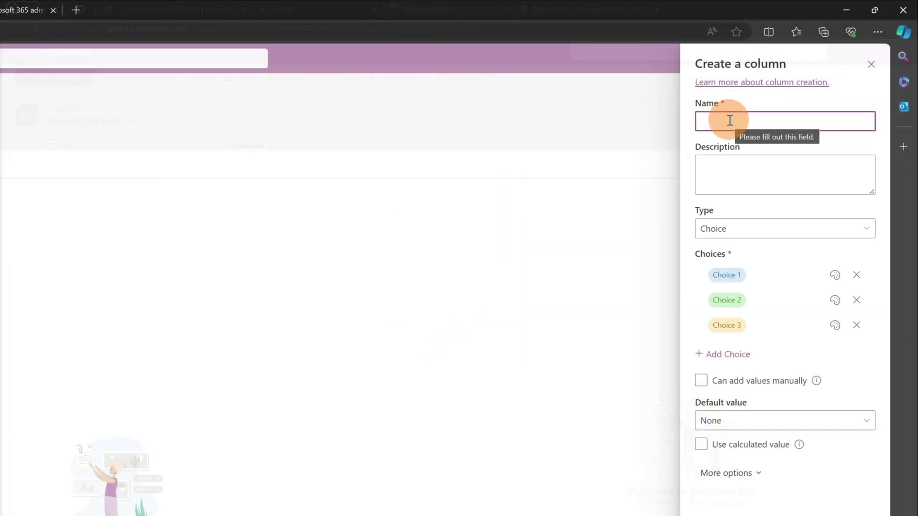
text(Product)
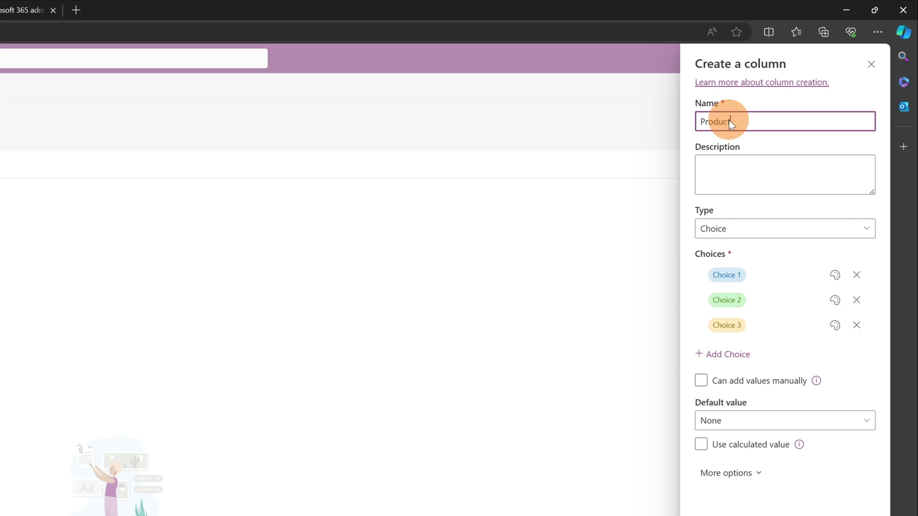
click(807, 233)
- Set the Product choices to SharePoint, OndeDrive and Teams, fixing the SharePoint spelling, and save
click(747, 271)
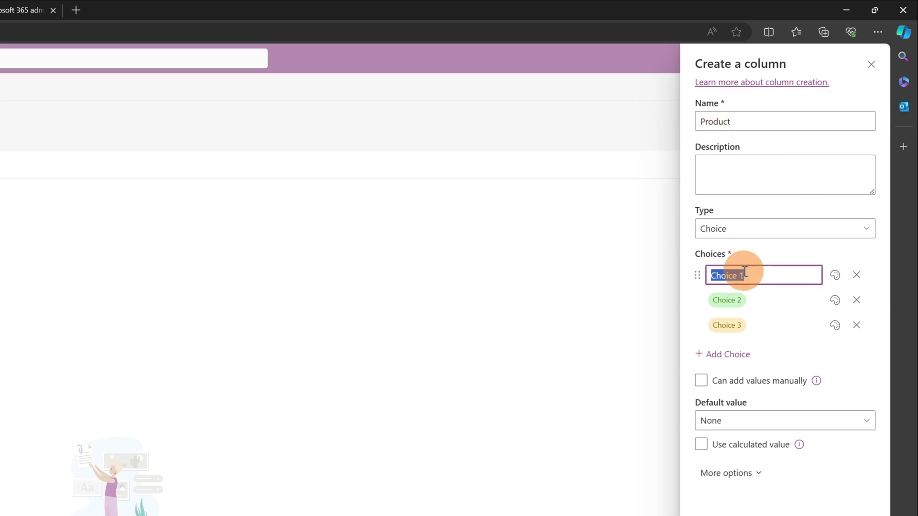
text(SharEPoint)
key(Tab)
click(745, 298)
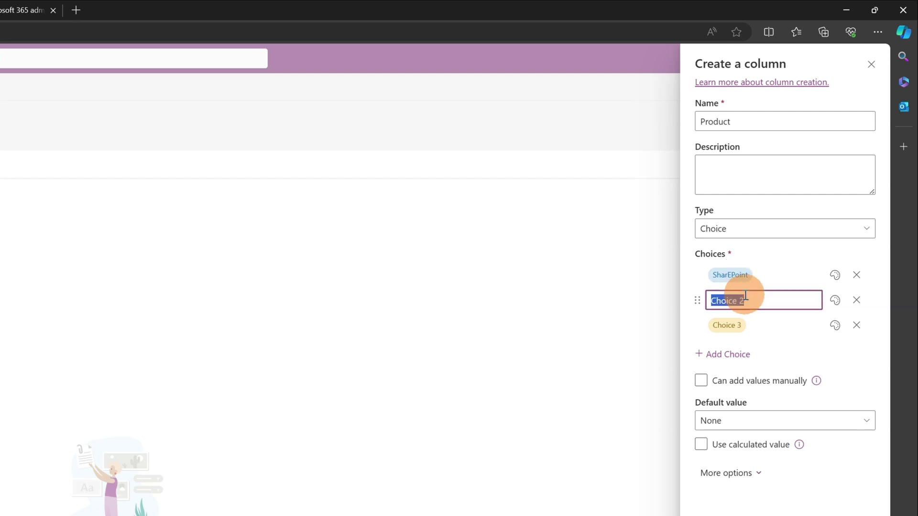
text(Onde)
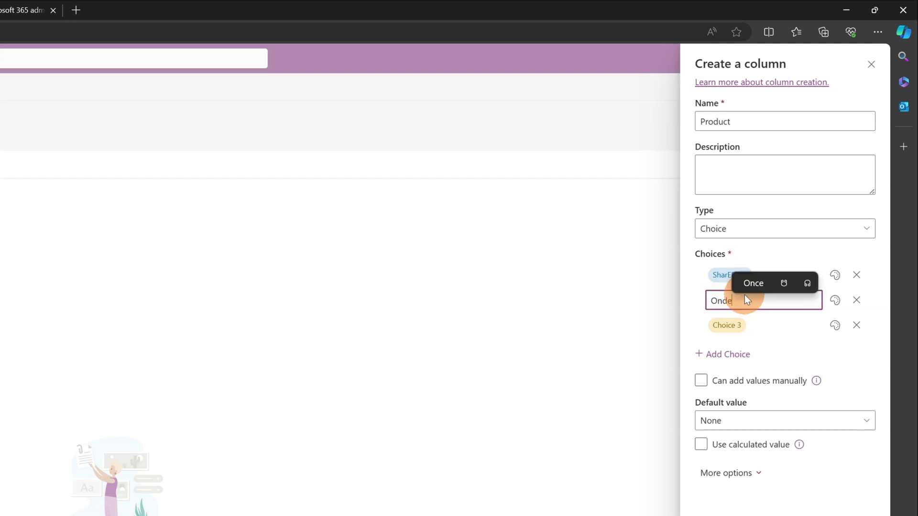
text(Drive)
click(725, 325)
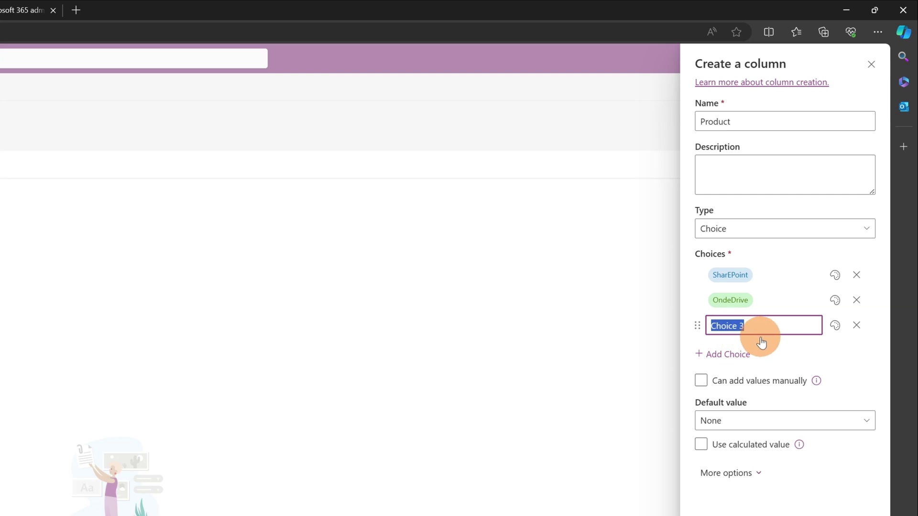
text(Teams)
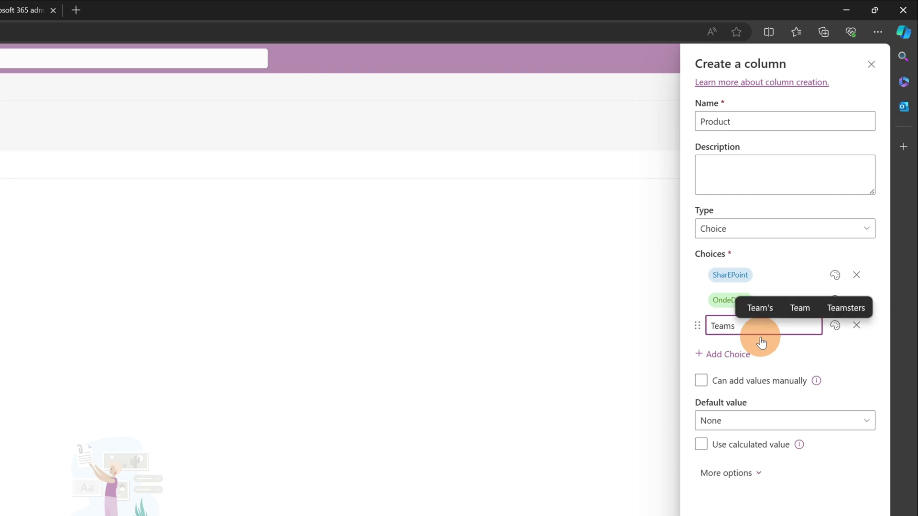
click(730, 301)
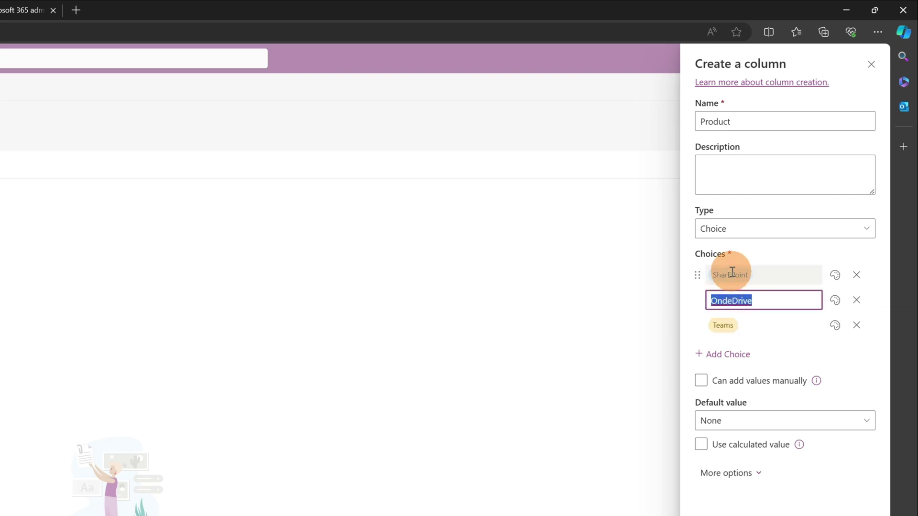
click(736, 273)
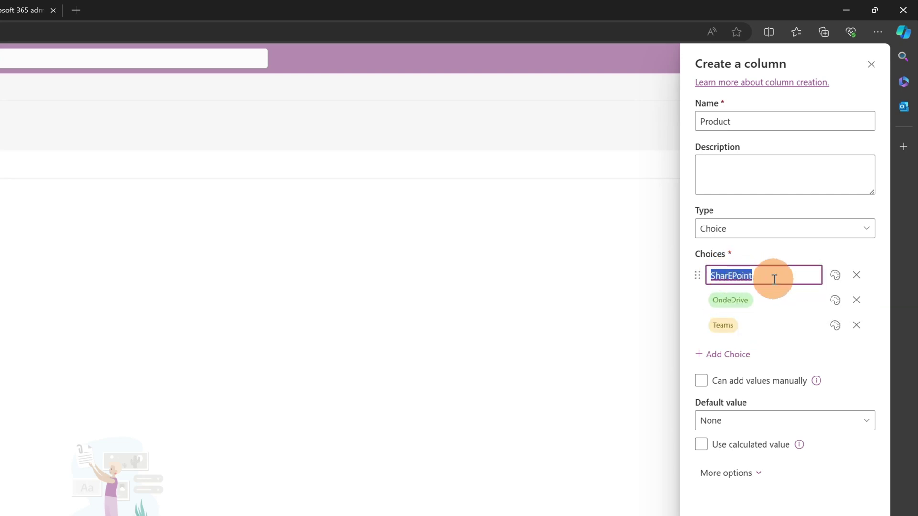
key(Left)
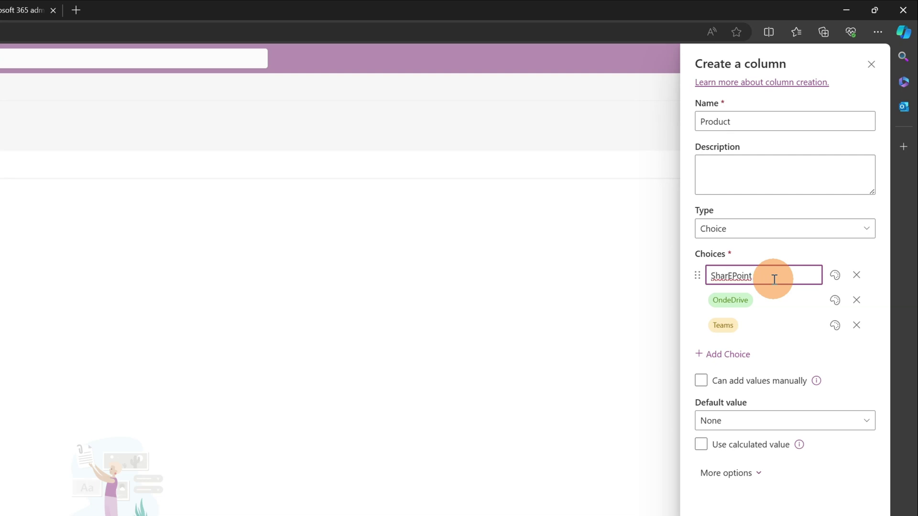
key(Delete)
text(e)
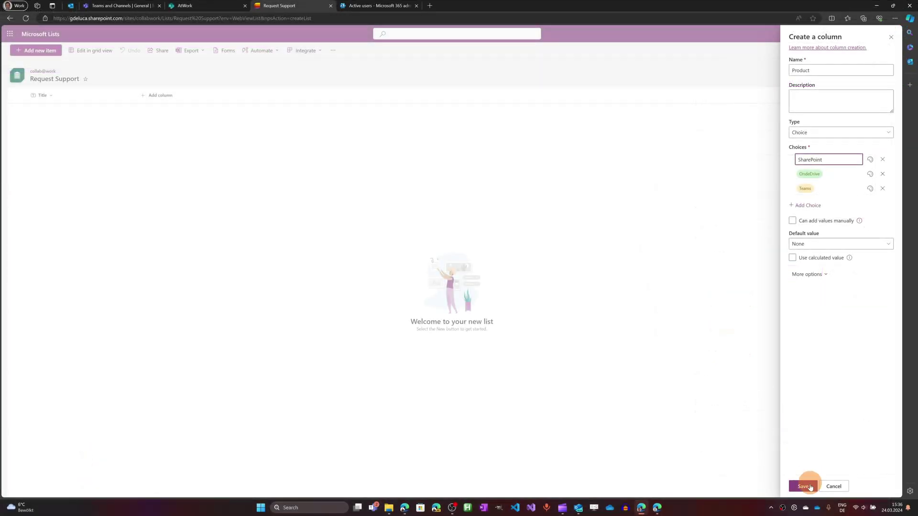
click(810, 487)
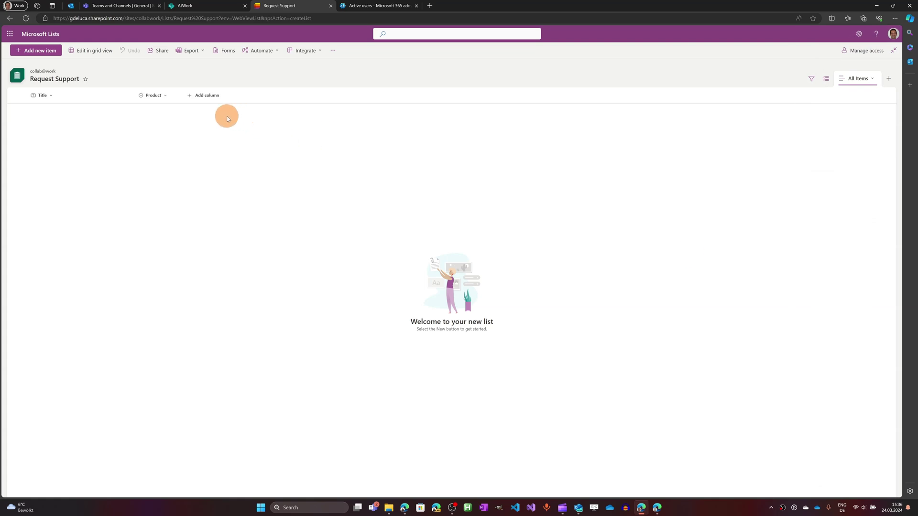
- Add a person column named Applicant that enforces unique values
click(213, 100)
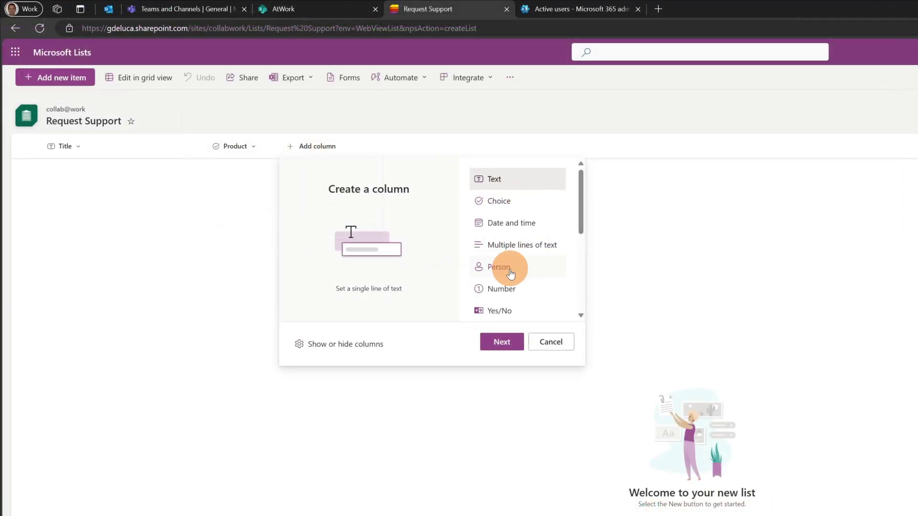
click(506, 270)
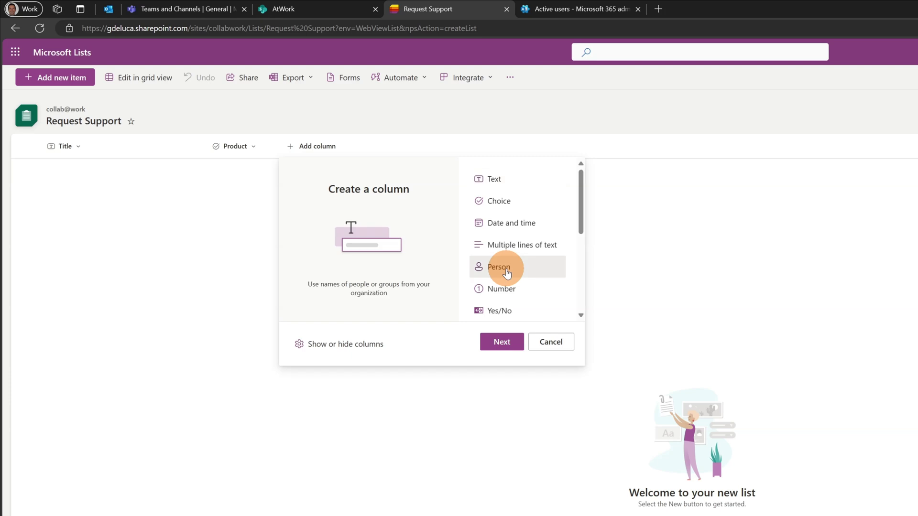
click(501, 341)
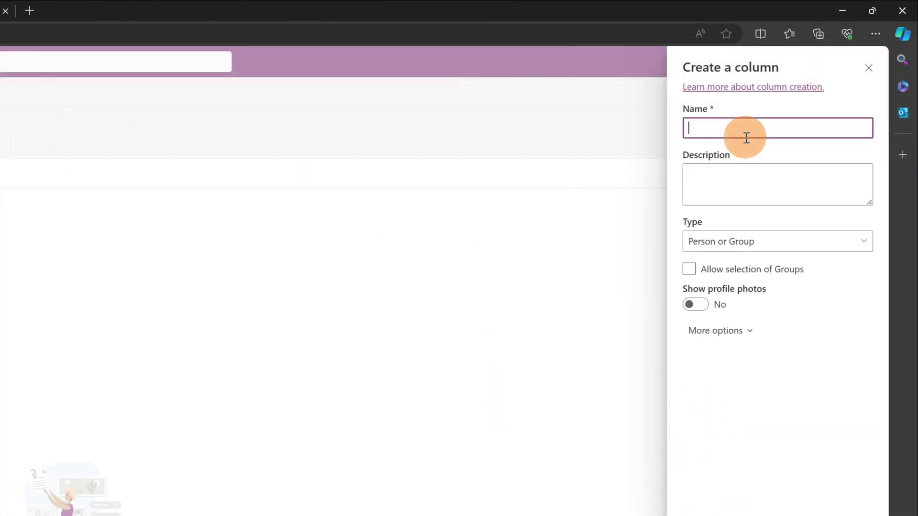
text(Applicant)
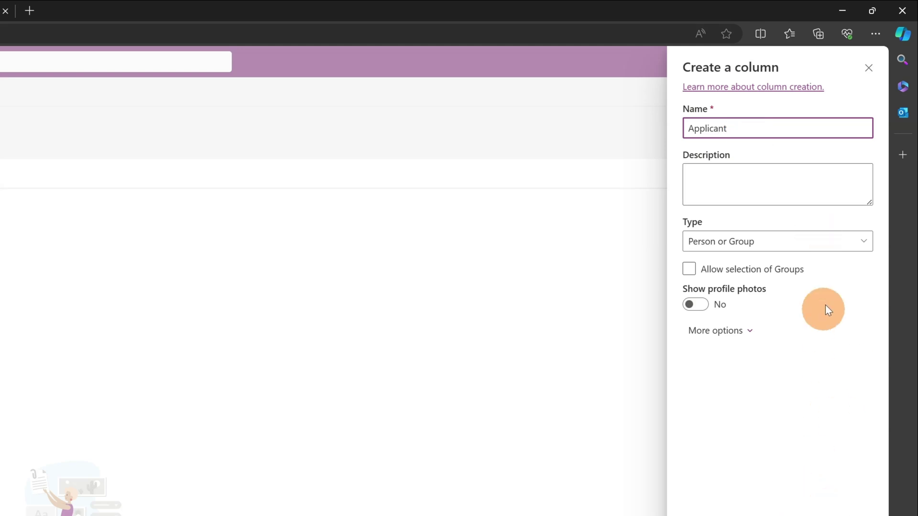
click(751, 332)
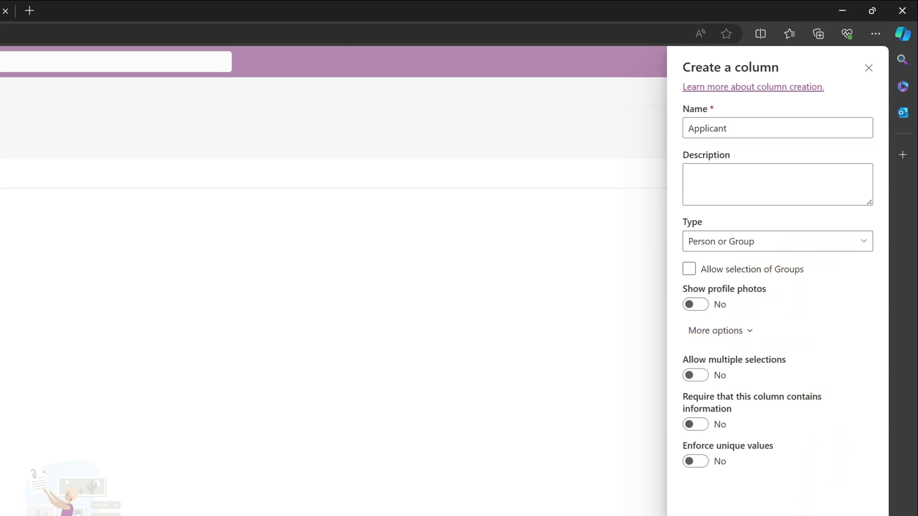
click(697, 462)
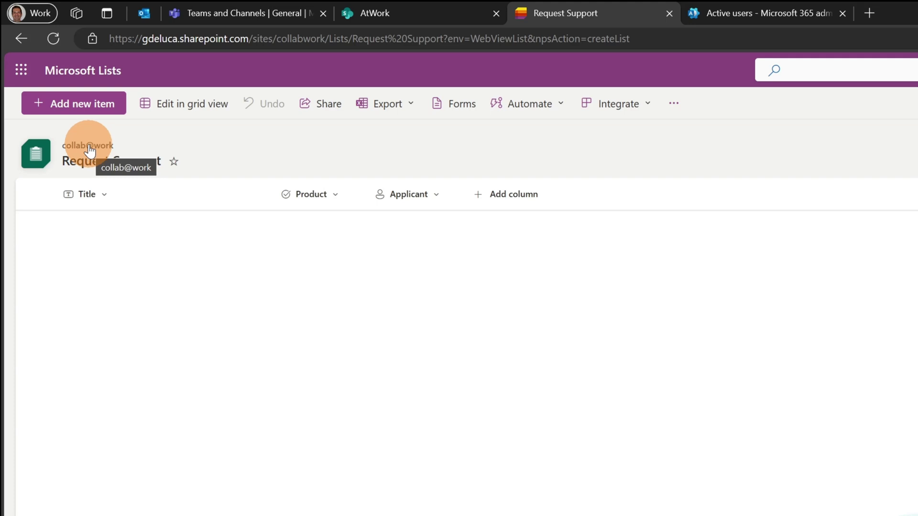
- Open the collab@work site home page in a new tab and view its one member
ctrl+click(91, 149)
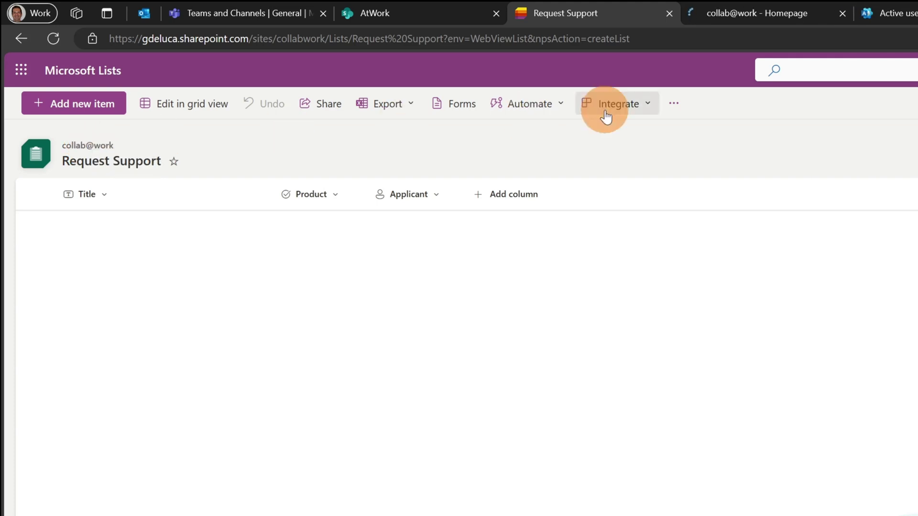
click(743, 20)
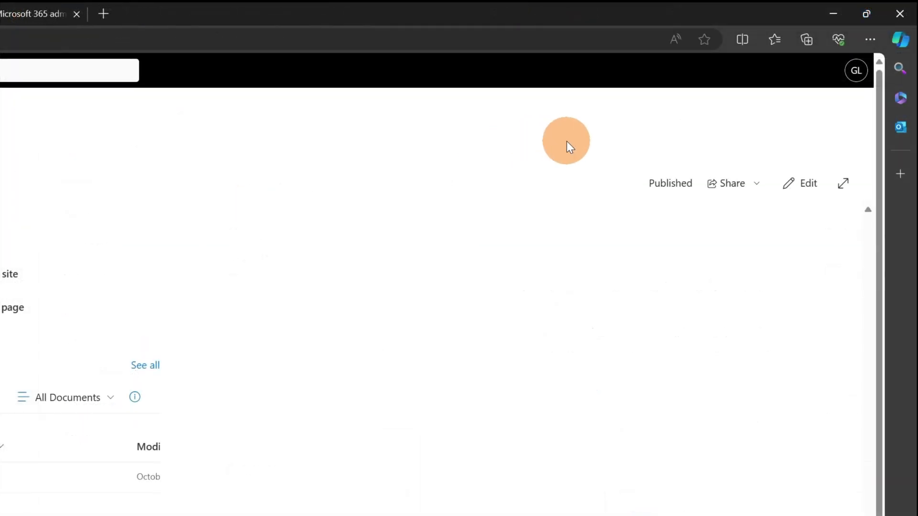
click(833, 143)
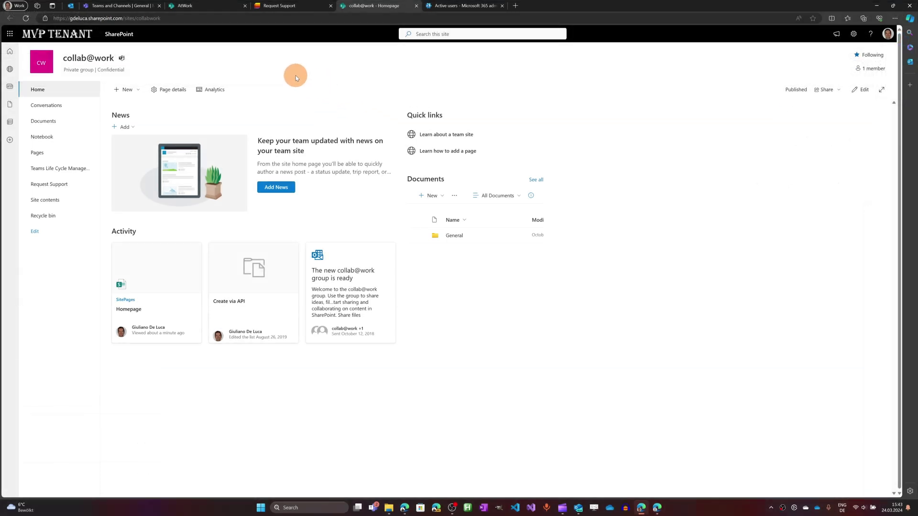
- Back on Request Support, open and cancel a new item, then open the list's Forms
click(276, 7)
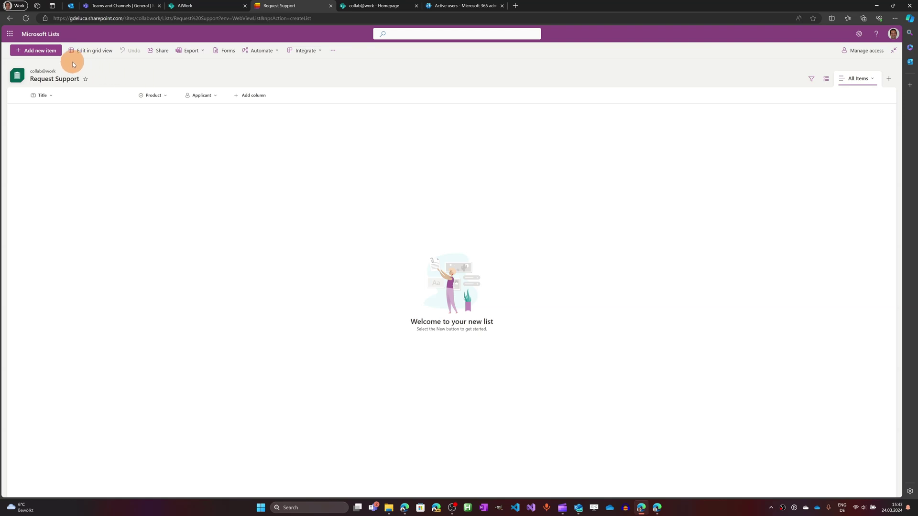
click(42, 52)
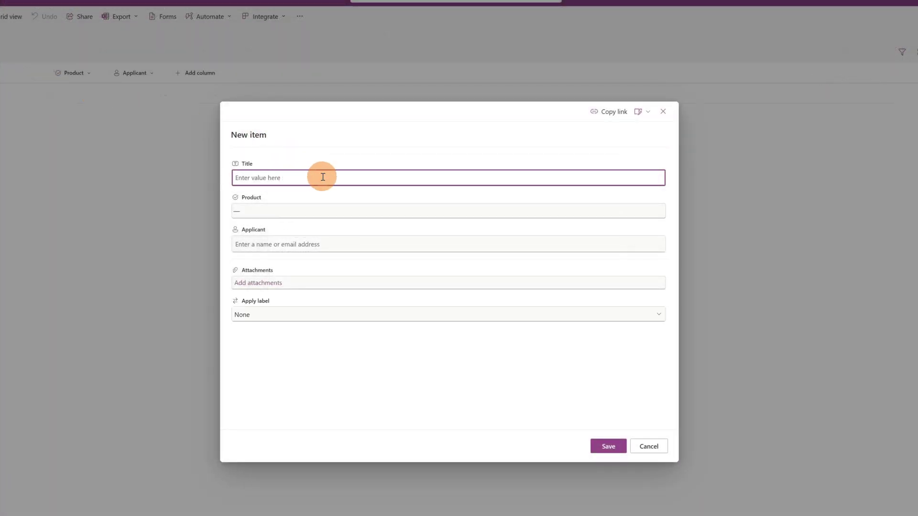
click(663, 114)
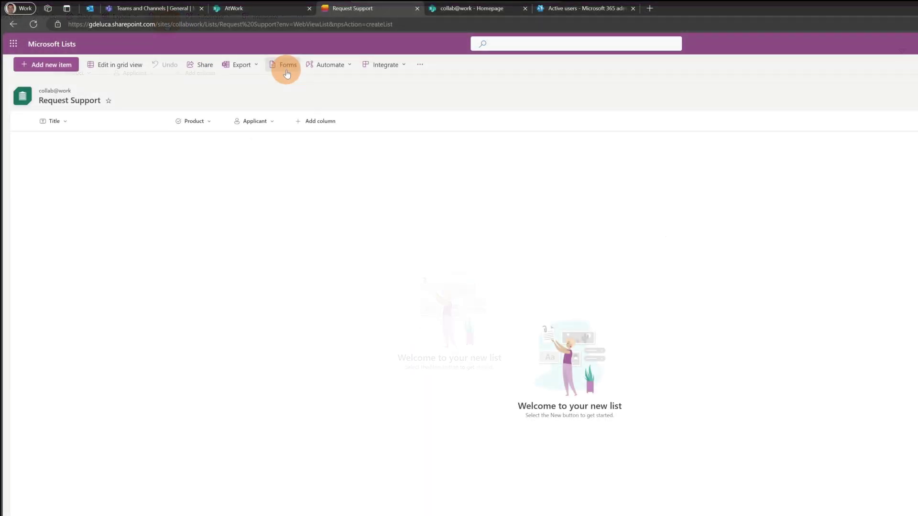
click(287, 72)
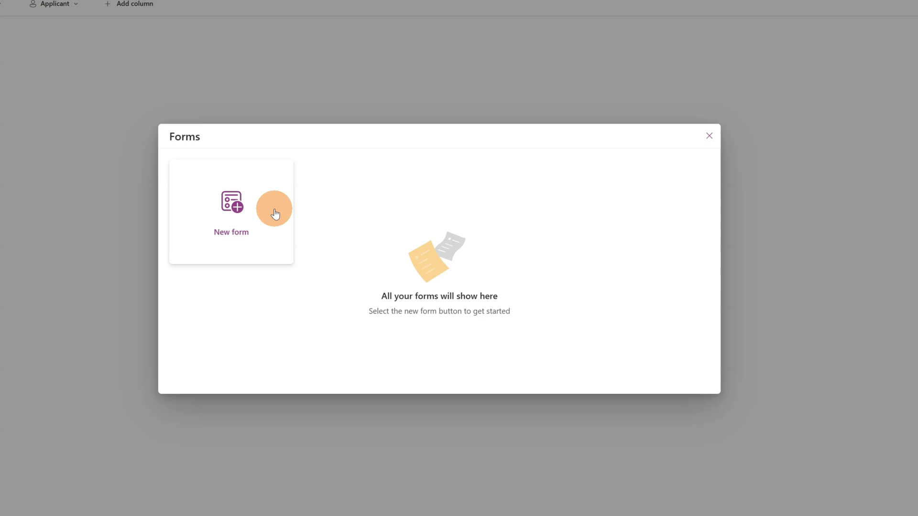
- Create a form titled 'Request support for Microsoft 365' with a description inviting support requests
click(275, 213)
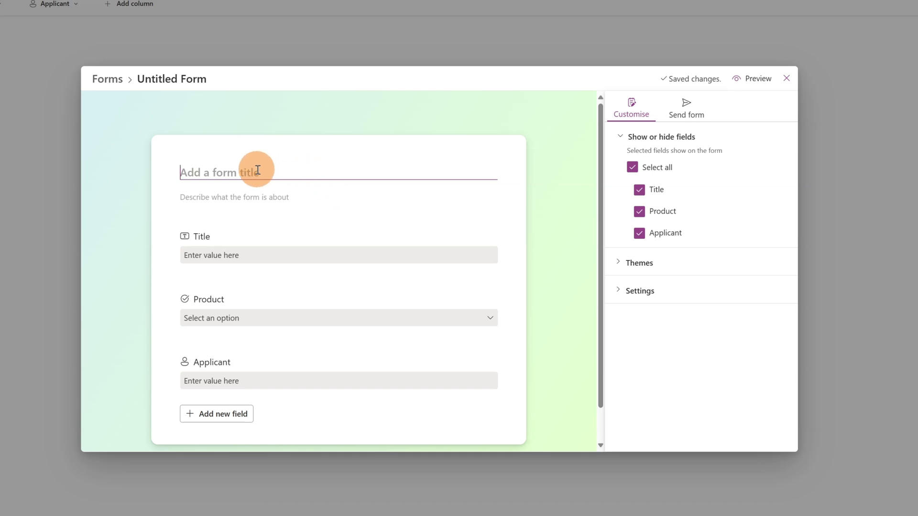
click(211, 194)
click(212, 172)
click(264, 172)
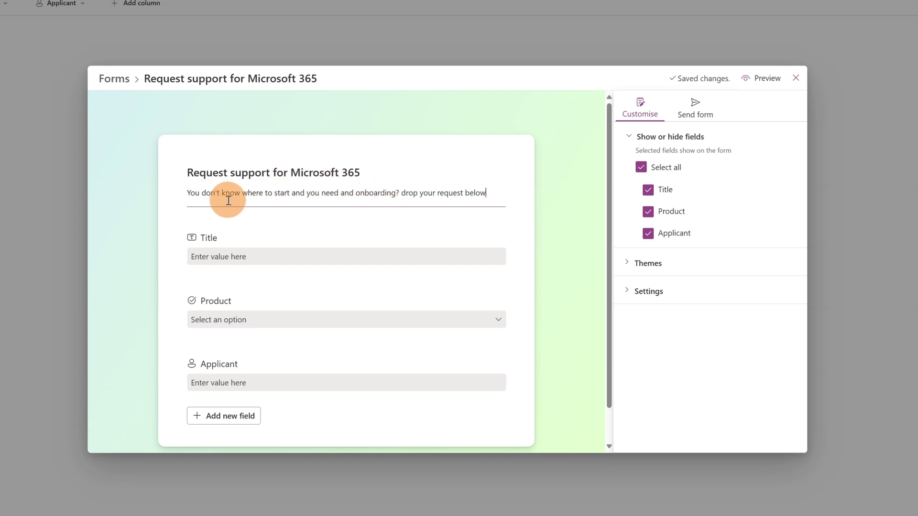
drag(188, 193, 515, 205)
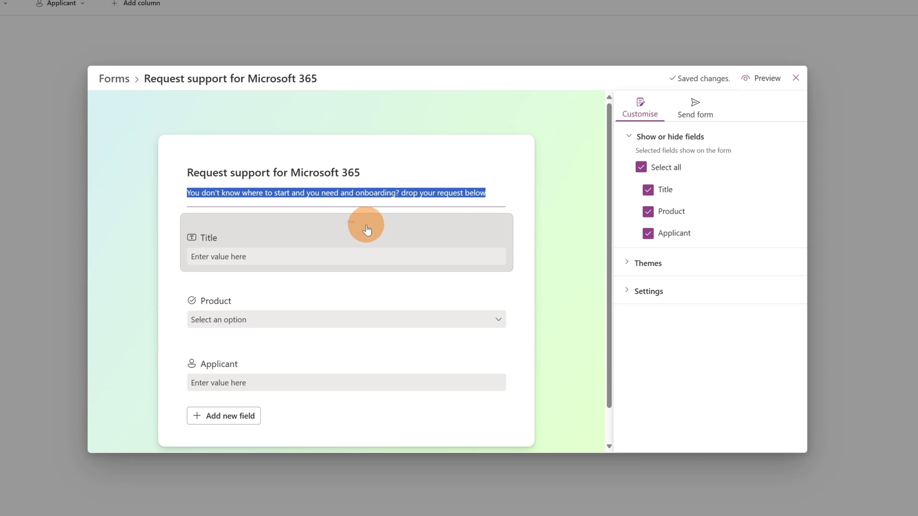
scroll(325, 210, down, 1)
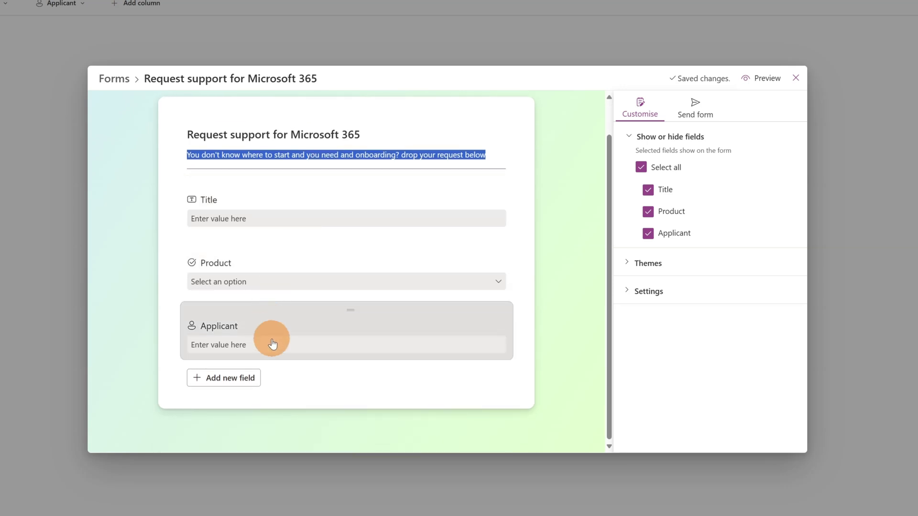
- Add a single-line text field titled Comments below Applicant on the form
click(234, 384)
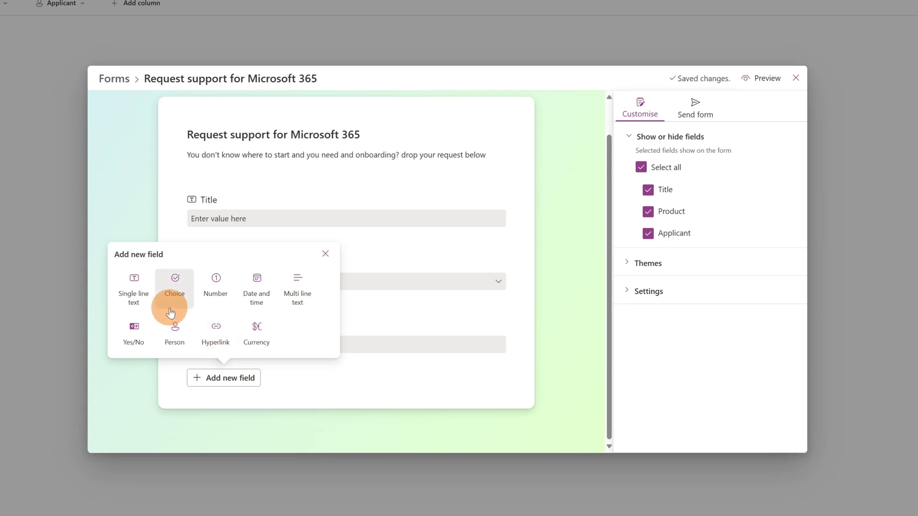
click(131, 291)
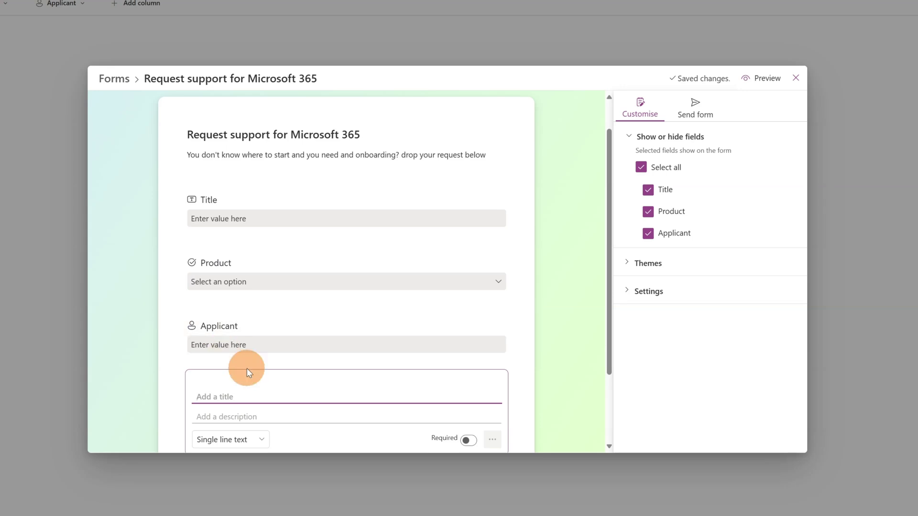
scroll(360, 263, down, 2)
text(qomments)
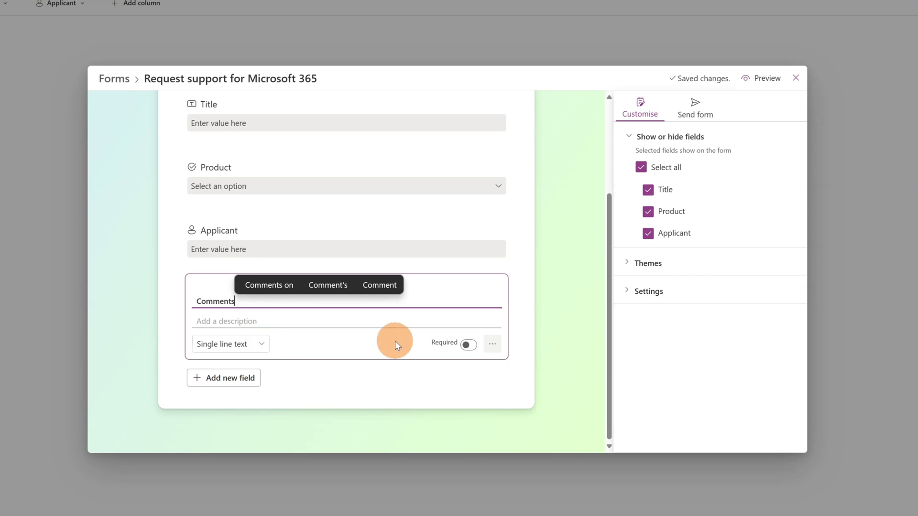
click(493, 344)
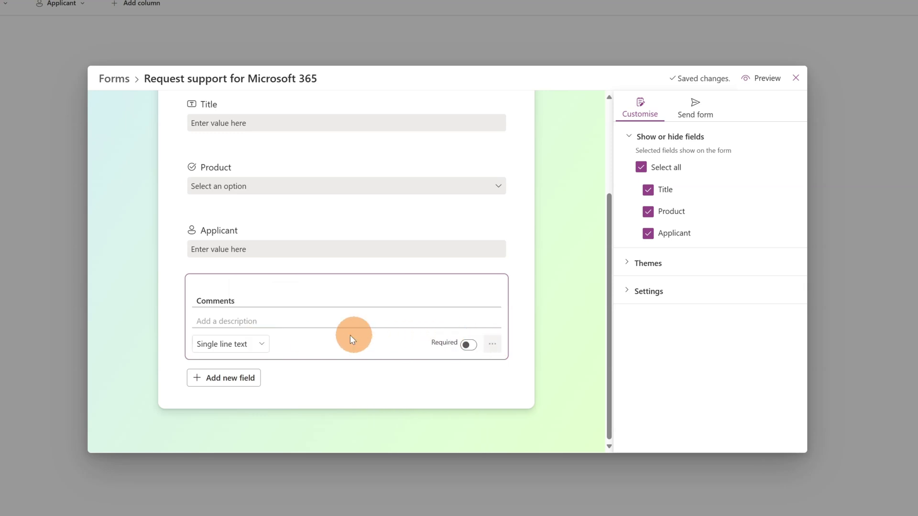
click(500, 384)
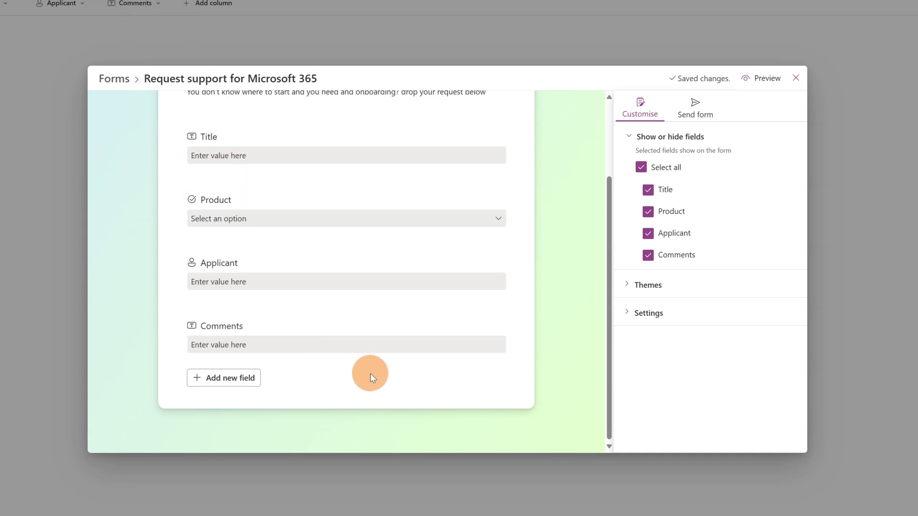
- Turn on Show profile photos for the Applicant person column and save it
click(408, 260)
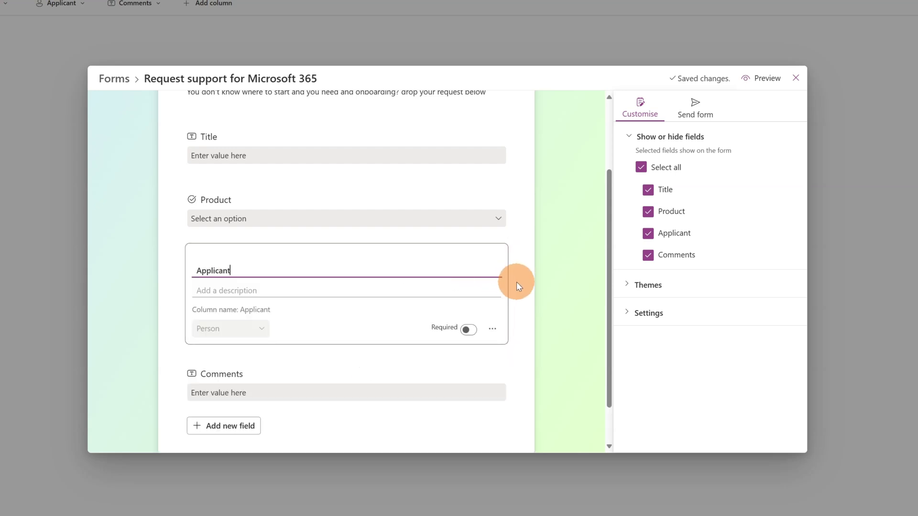
click(492, 329)
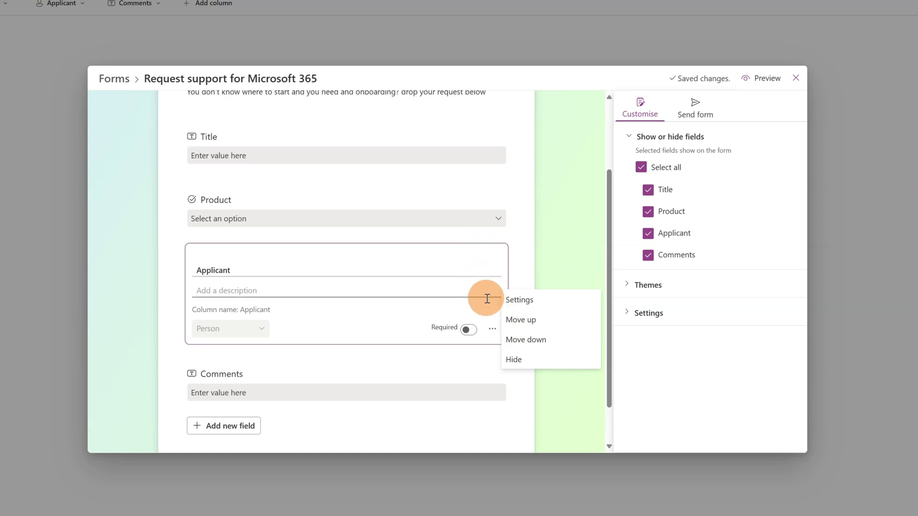
click(526, 297)
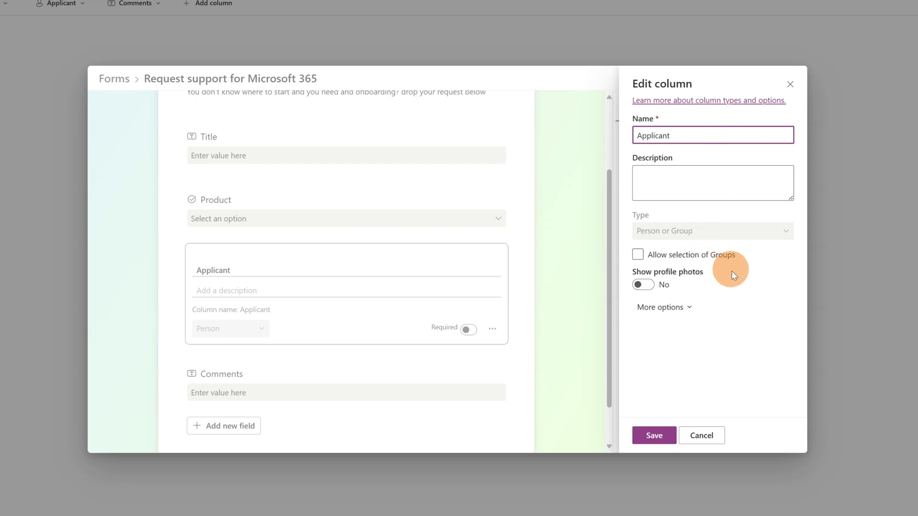
click(650, 286)
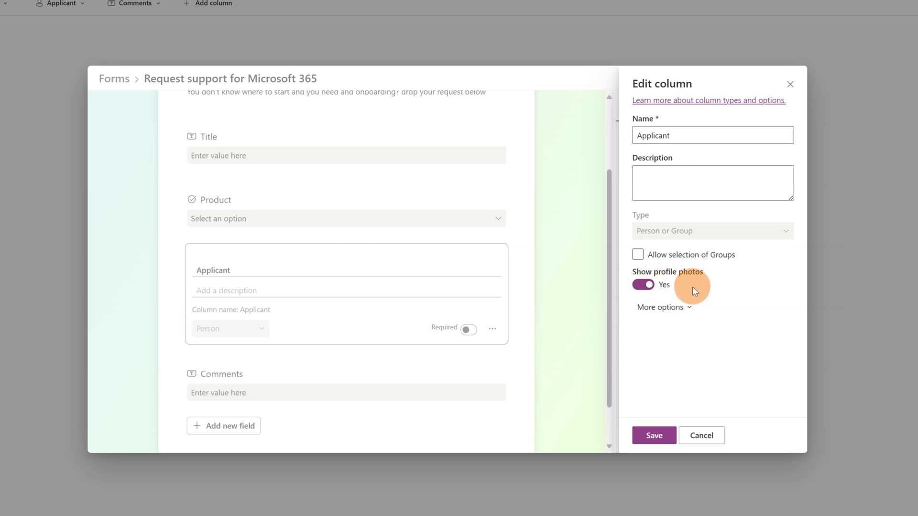
click(653, 435)
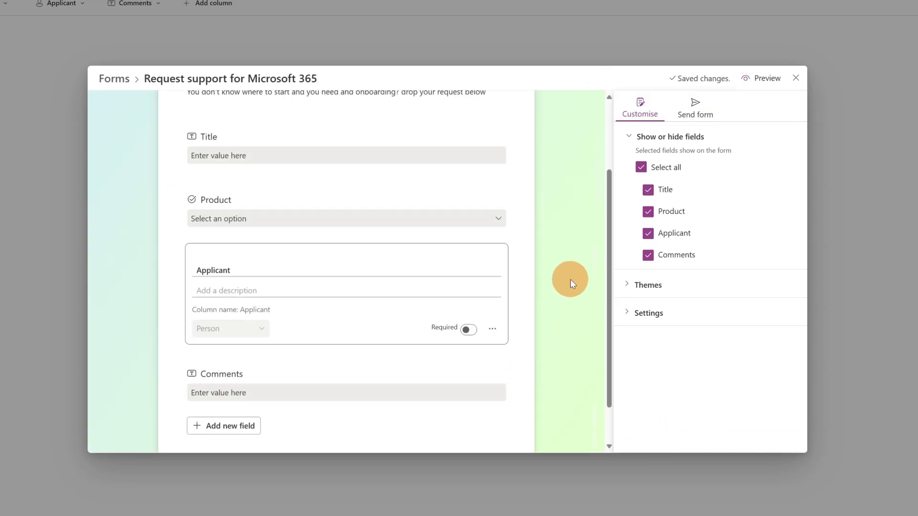
click(526, 356)
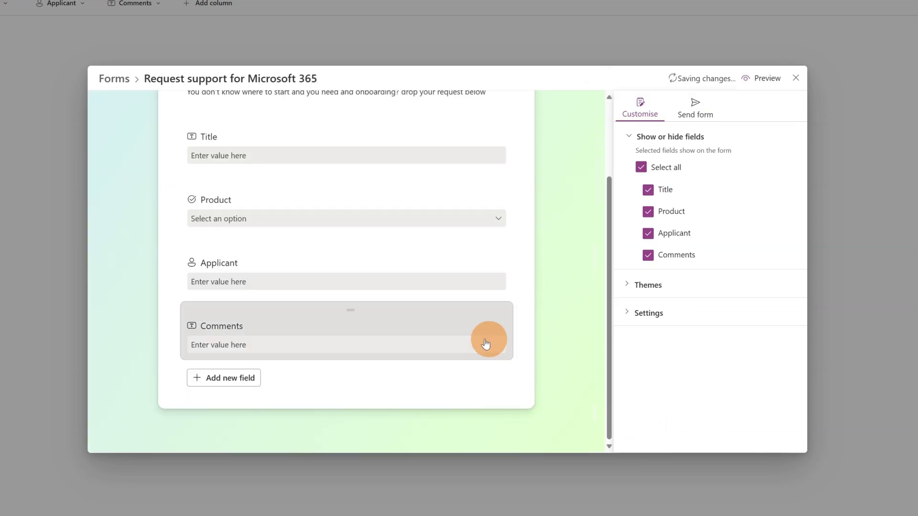
- Move Comments above Applicant, then toggle Title off and back on so all four fields show
drag(322, 321, 345, 248)
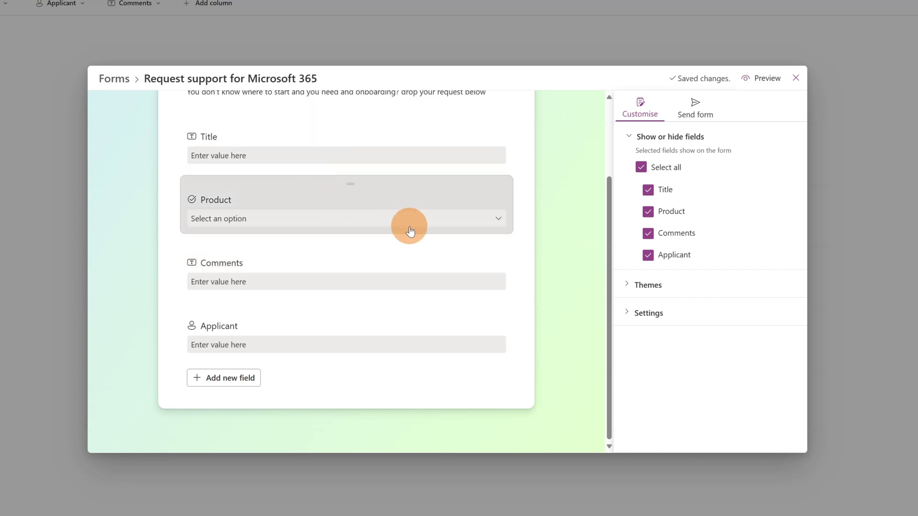
scroll(411, 230, up, 2)
scroll(347, 232, down, 2)
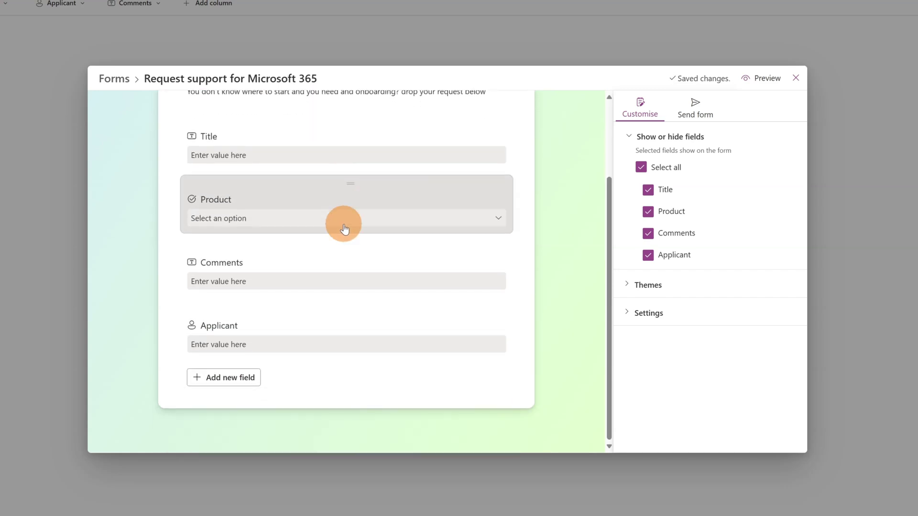
scroll(344, 227, up, 2)
scroll(344, 227, down, 2)
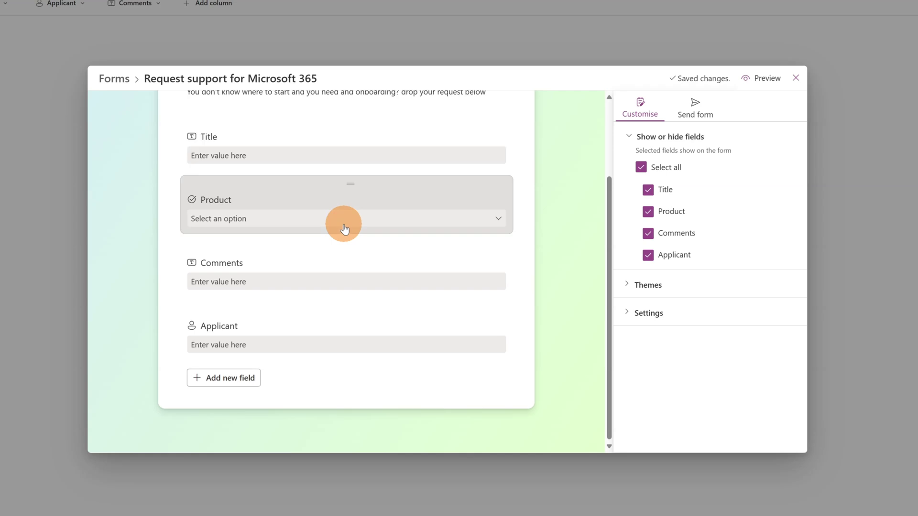
scroll(364, 246, up, 2)
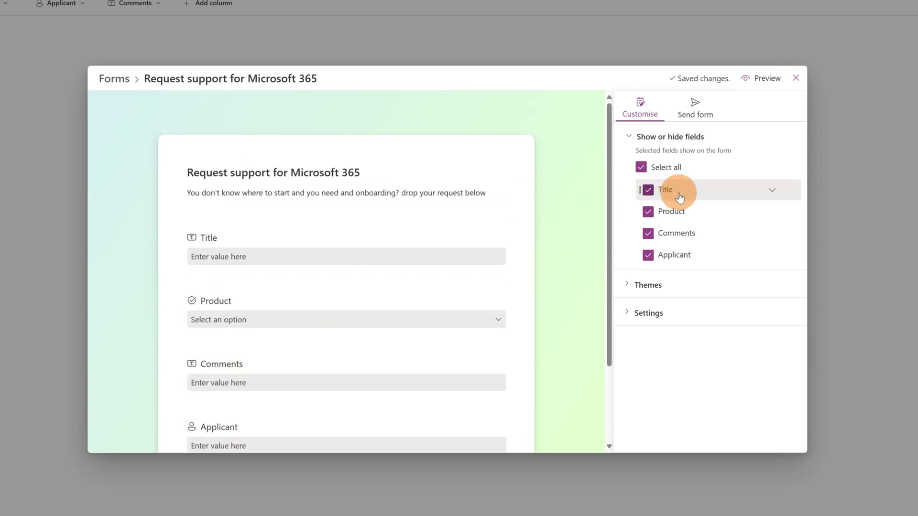
click(648, 192)
click(648, 192)
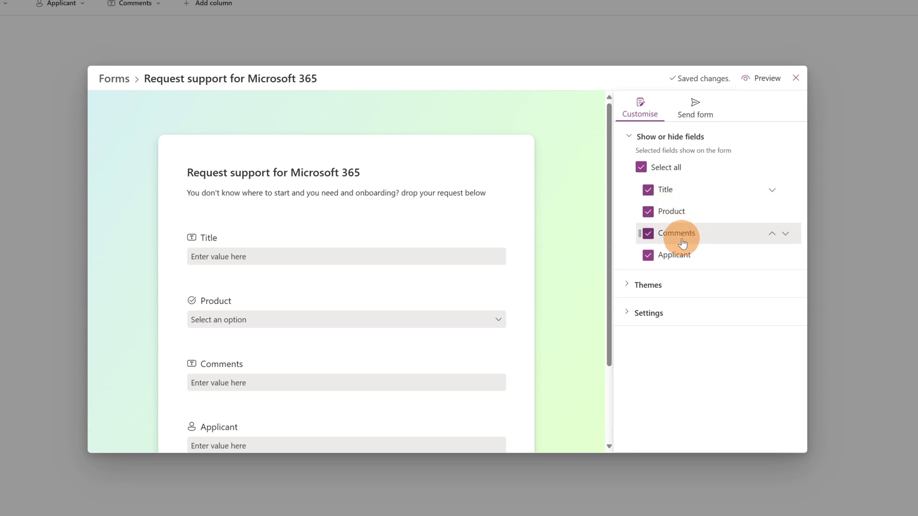
- Preview the purple-blue, pink and blue-green preset themes on the form
click(630, 288)
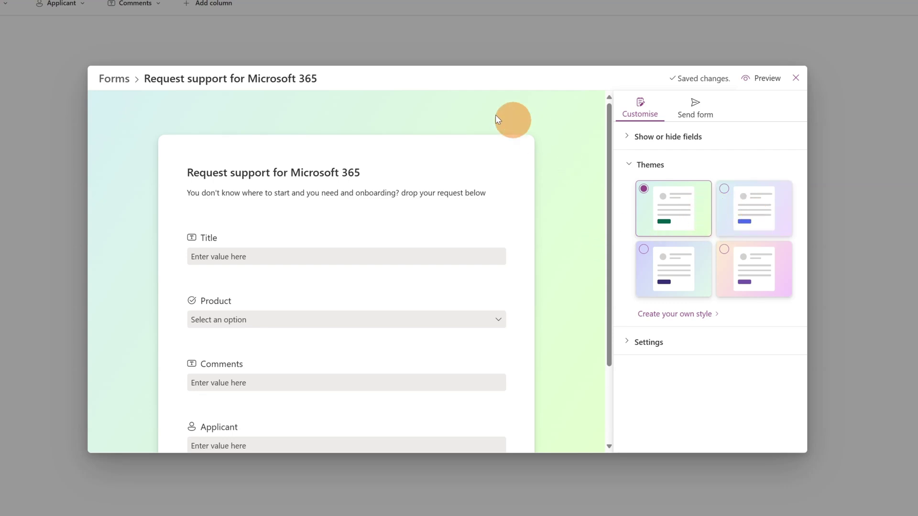
click(764, 230)
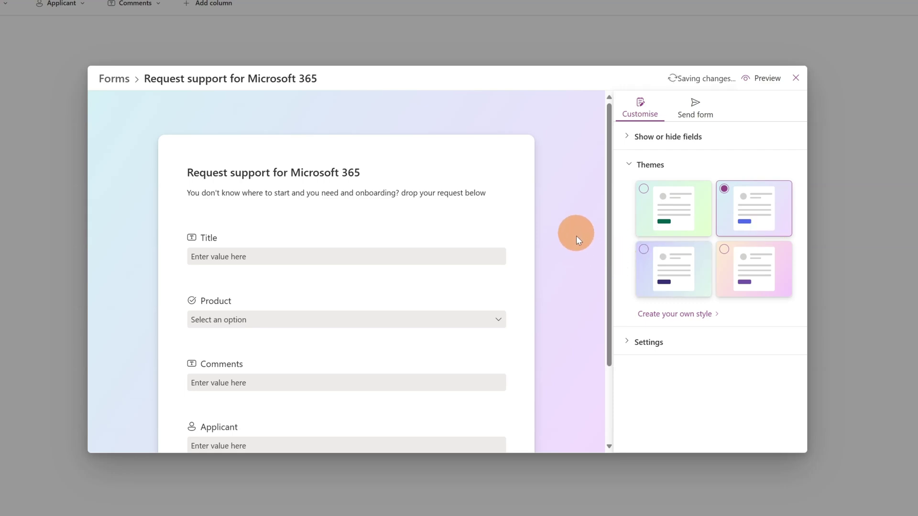
scroll(578, 240, down, 2)
scroll(584, 284, up, 2)
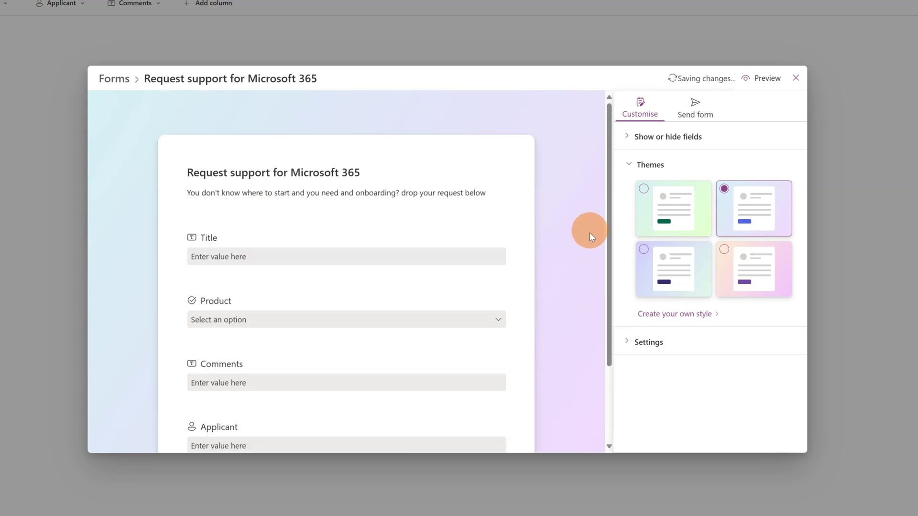
click(760, 285)
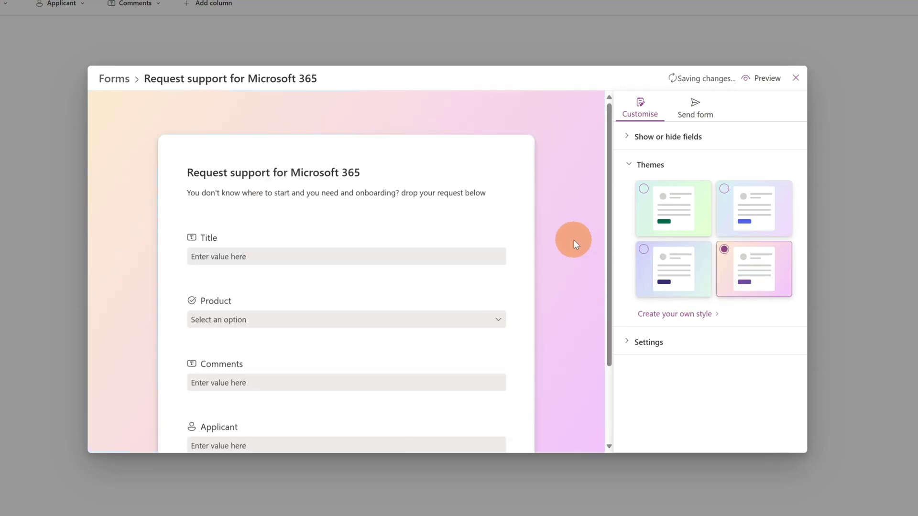
scroll(574, 239, down, 2)
scroll(583, 327, up, 1)
click(646, 262)
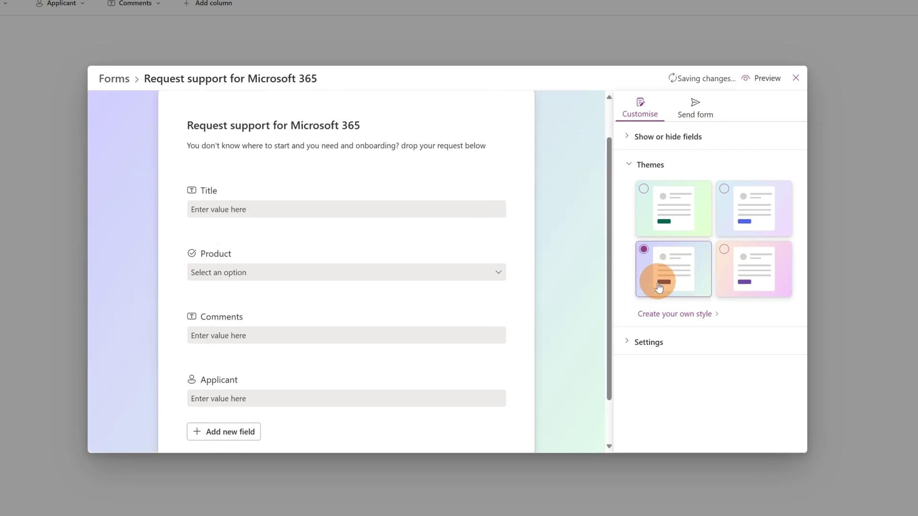
- Create a custom style with the lavender-blue gradient background and orange theme colour
click(681, 316)
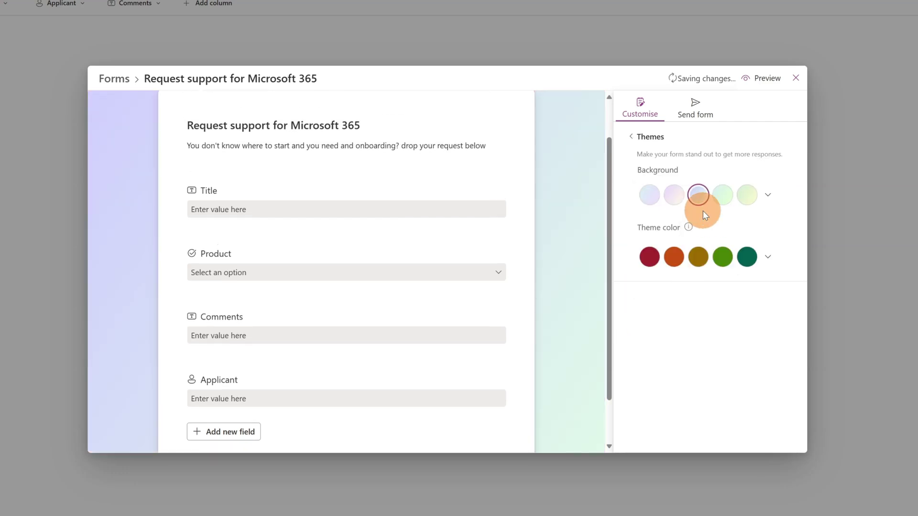
click(768, 195)
click(694, 224)
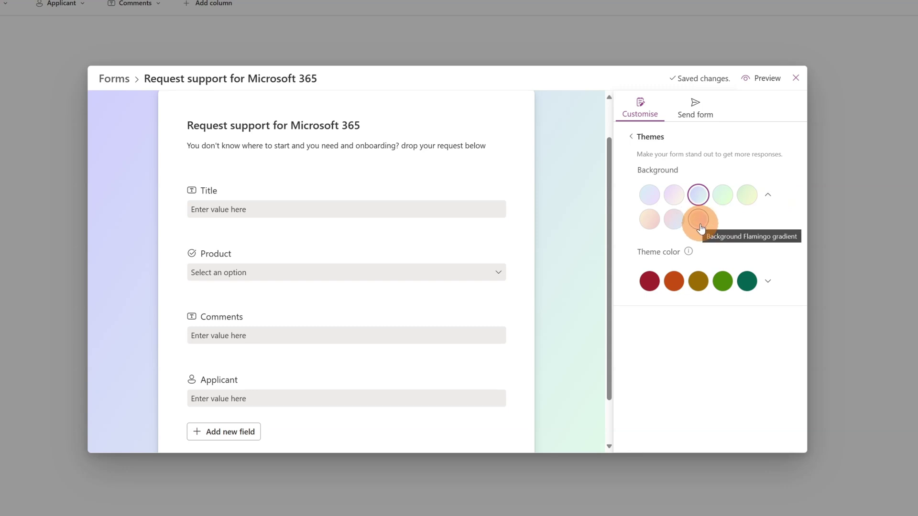
click(701, 228)
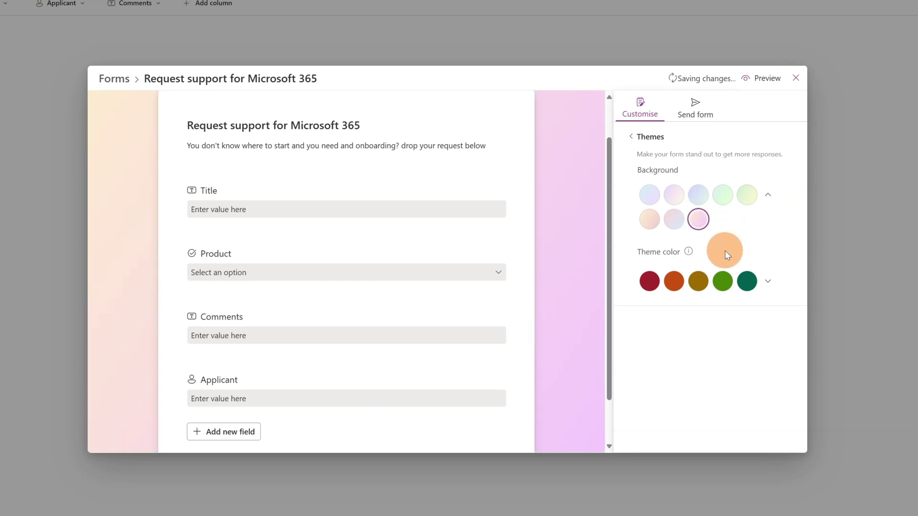
click(672, 284)
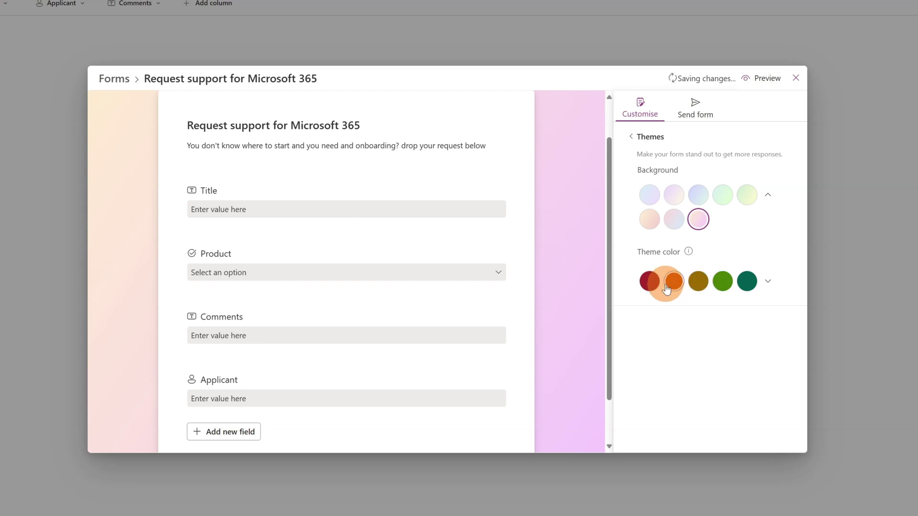
click(769, 282)
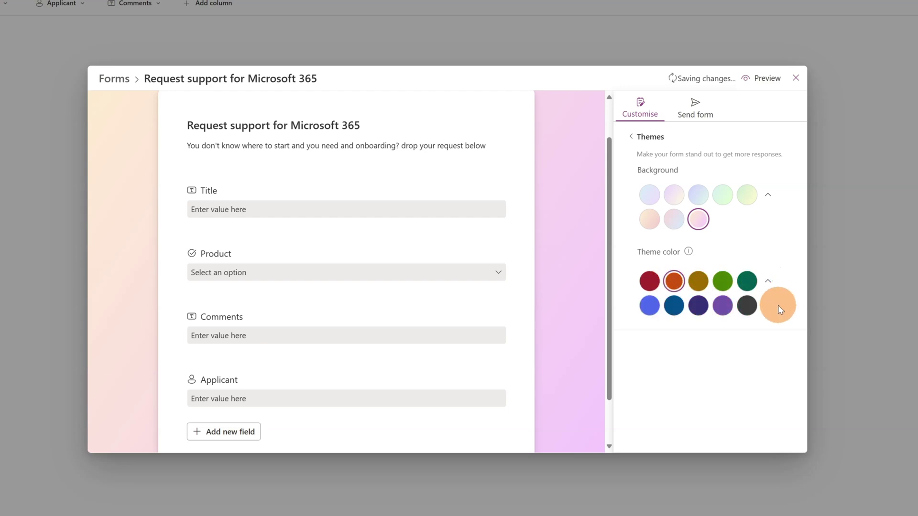
click(659, 284)
click(674, 282)
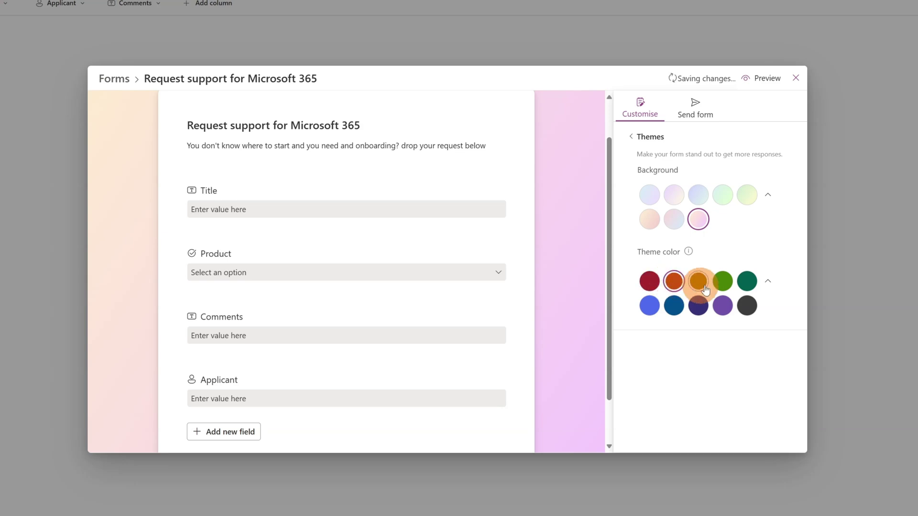
click(649, 195)
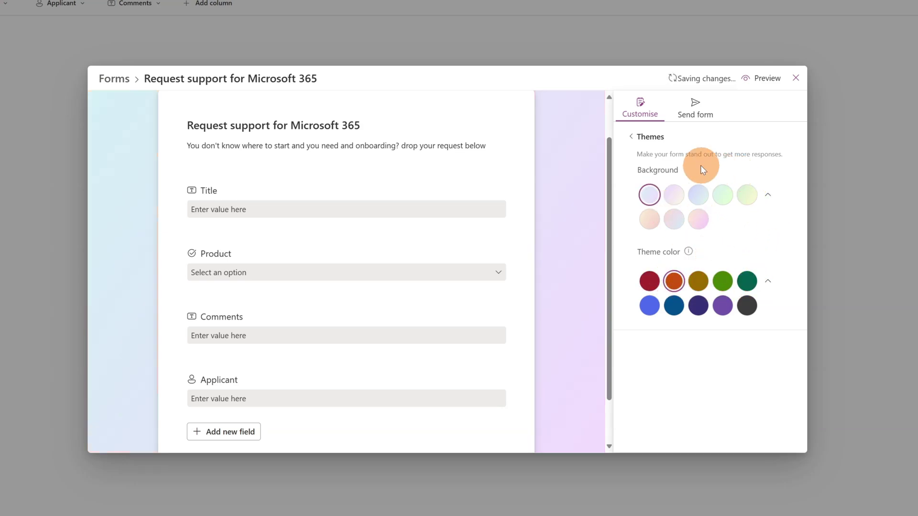
click(637, 140)
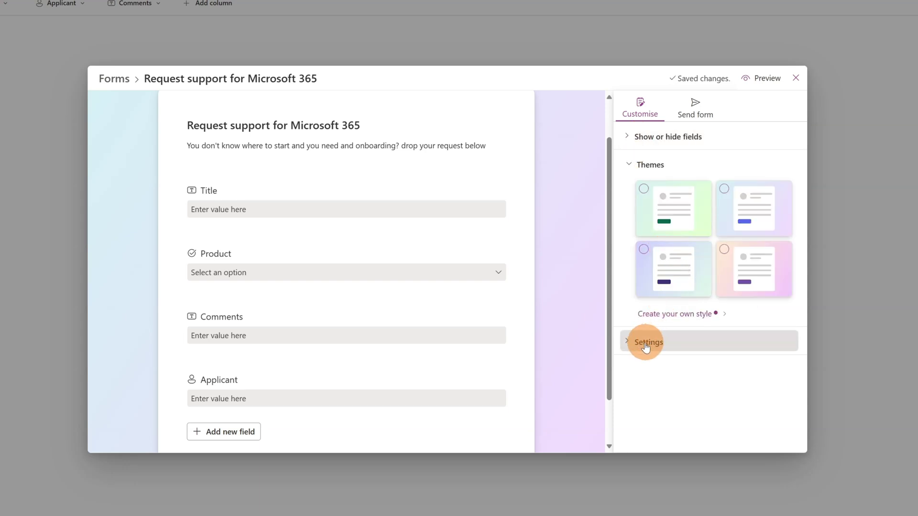
- Append " We'll support you quickly..." to the form's confirmation message in Settings
click(630, 341)
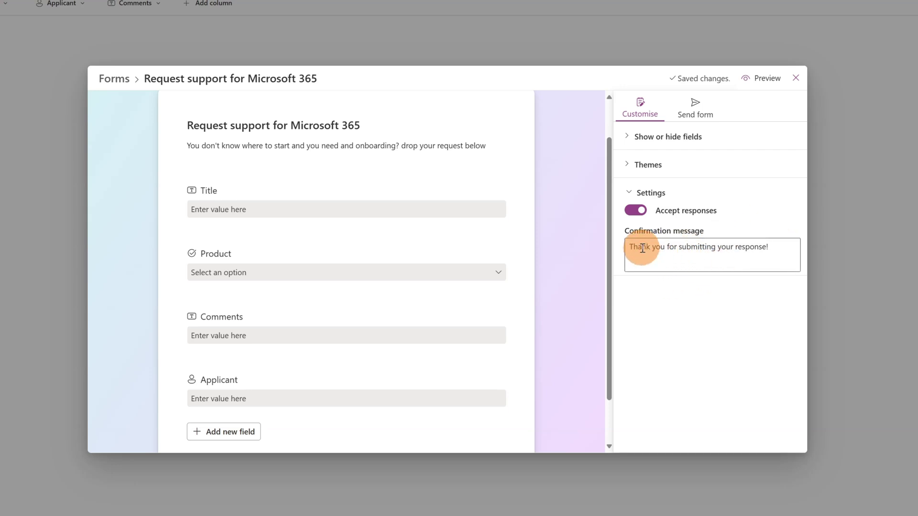
drag(633, 246, 780, 247)
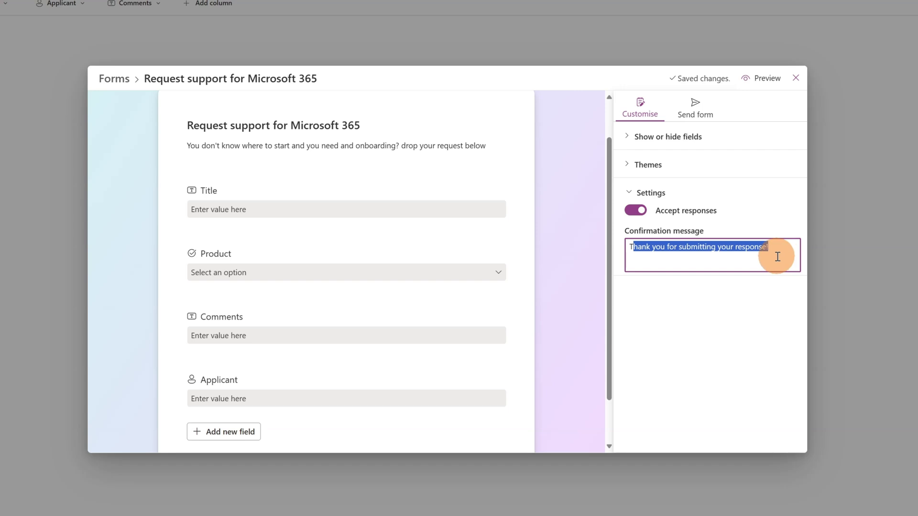
click(780, 261)
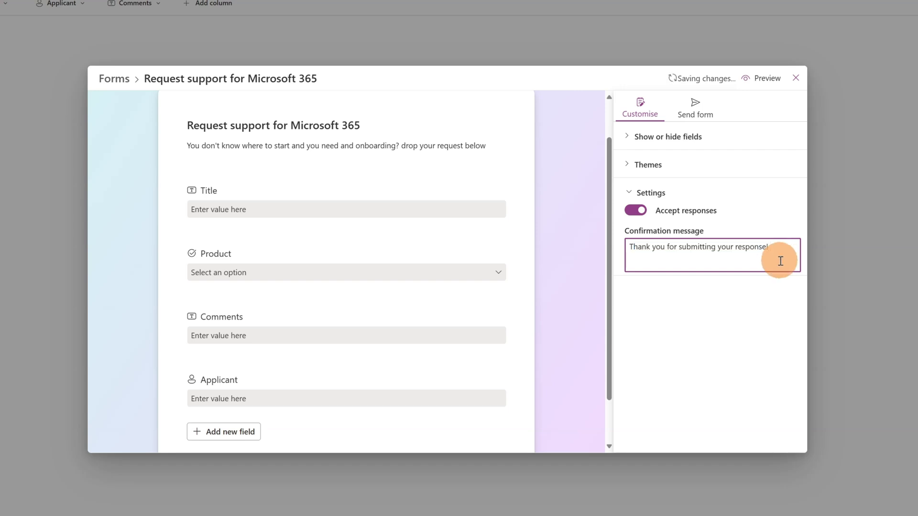
text(We'll support you quickly....)
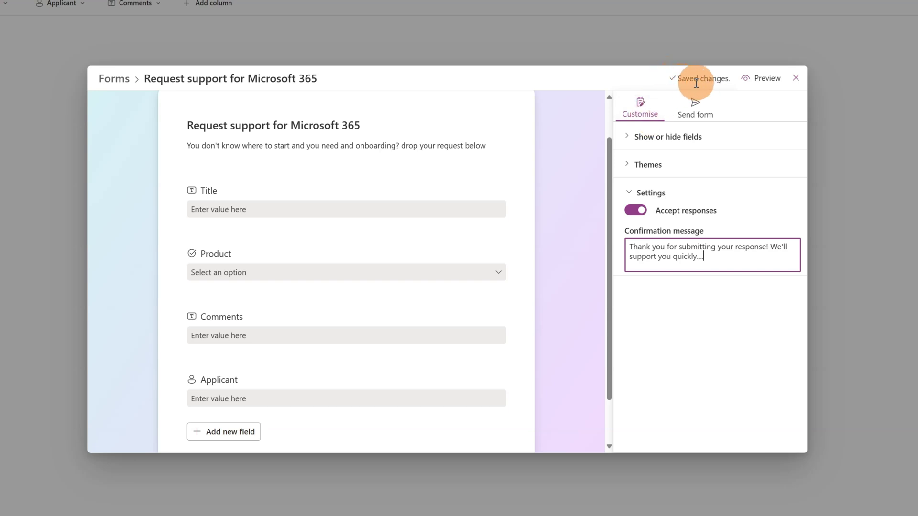
mouse_move(669, 77)
mouse_down()
mouse_move(729, 84)
mouse_move(663, 78)
mouse_up()
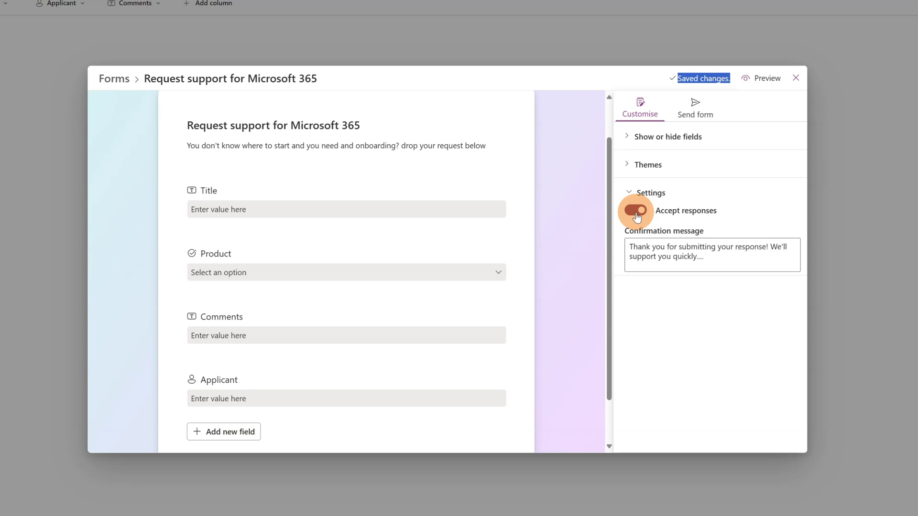
- Switch off Accept responses and review the message shown to recipients
click(635, 211)
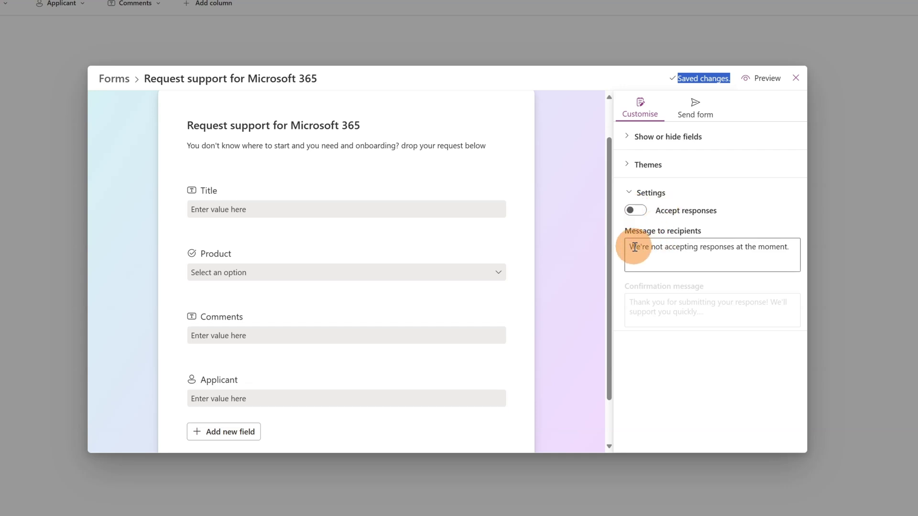
drag(635, 246, 790, 246)
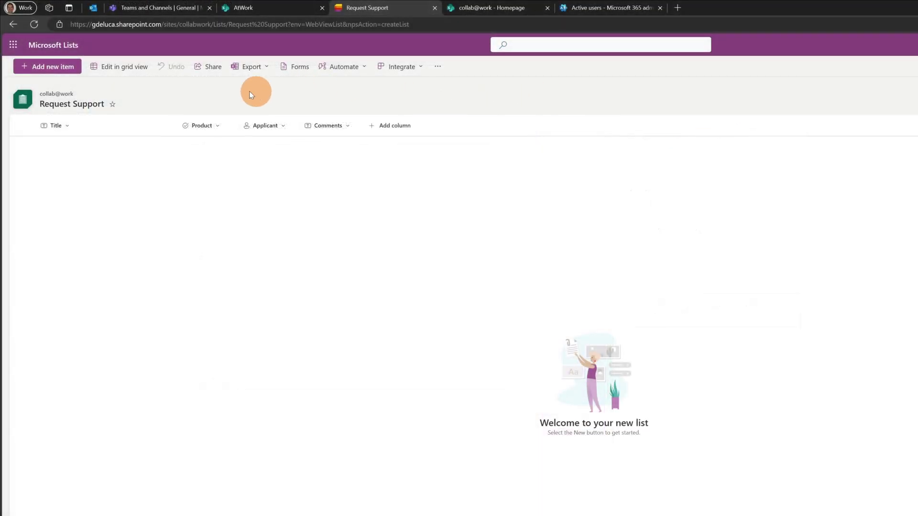
- Copy the Request support for Microsoft 365 form's share link from the Forms gallery
click(304, 67)
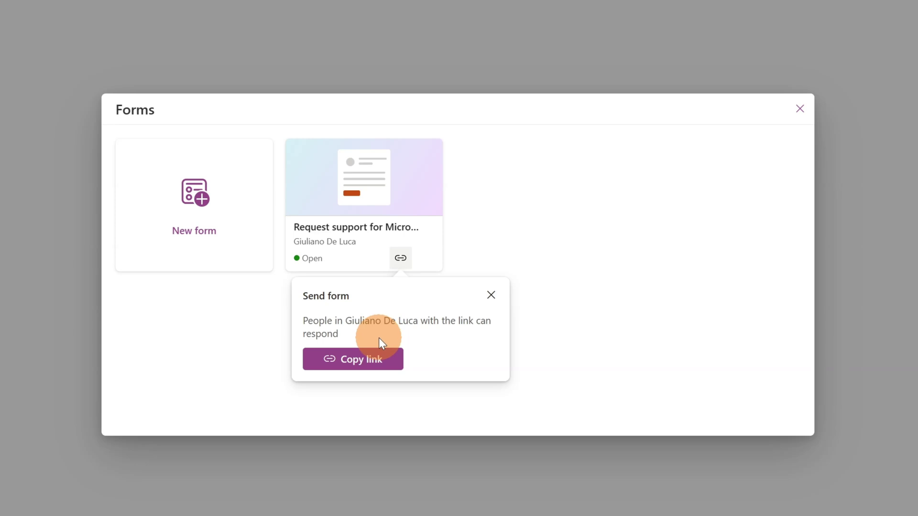
click(374, 370)
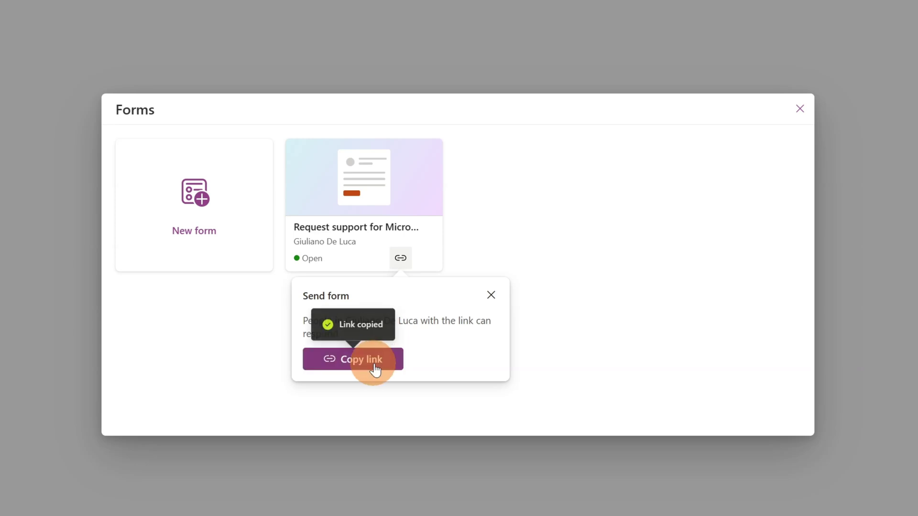
click(491, 295)
- Duplicate the support request form as 'Copy of Request support for Microsoft 365'
click(424, 258)
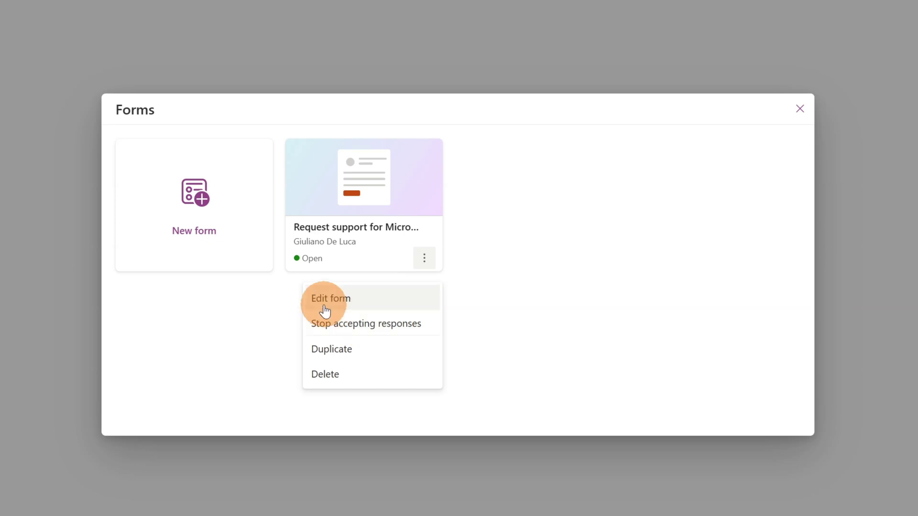
click(327, 354)
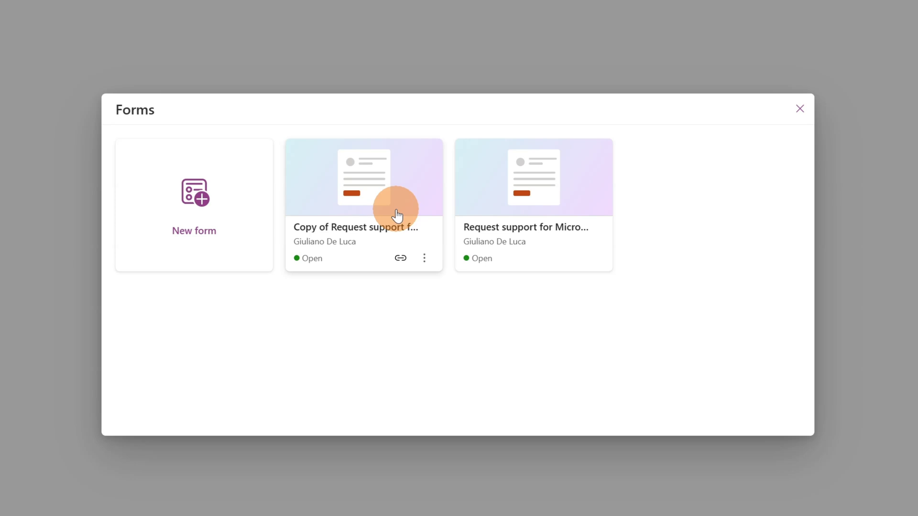
click(419, 213)
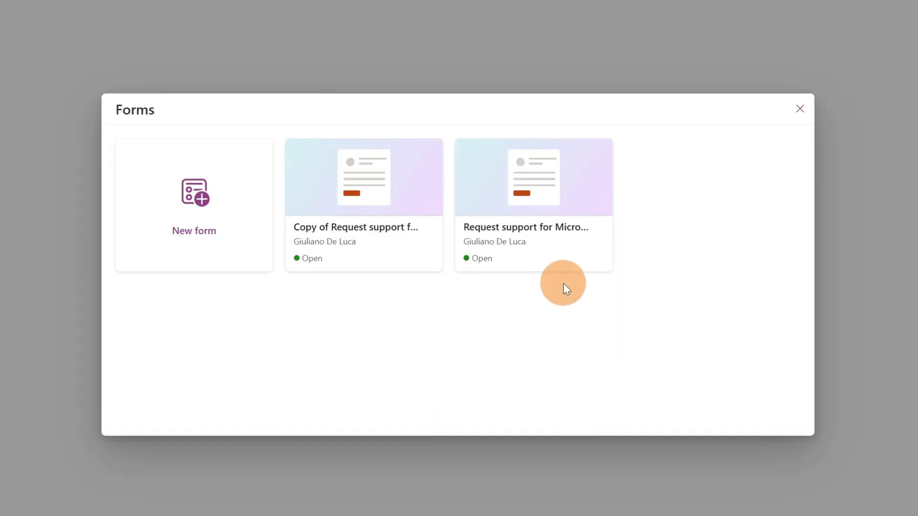
- Copy the form's response link and close the forms overview
click(573, 262)
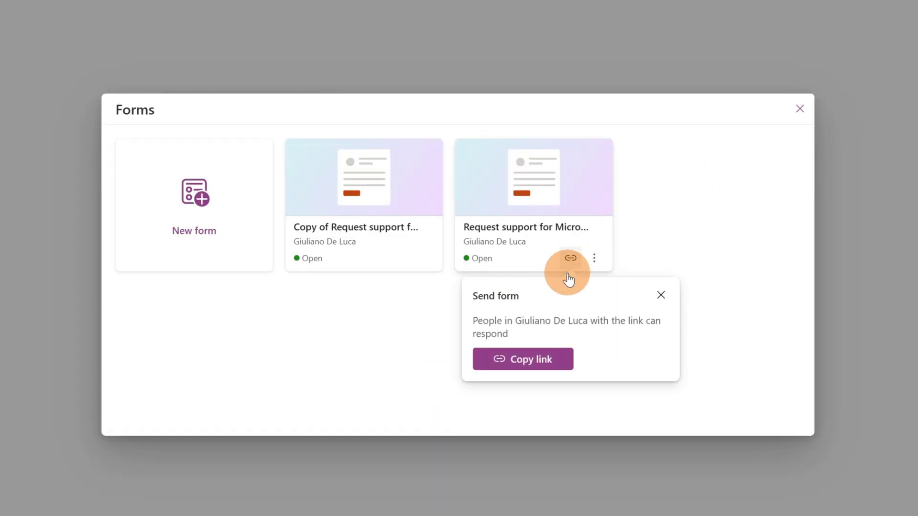
click(536, 361)
click(695, 249)
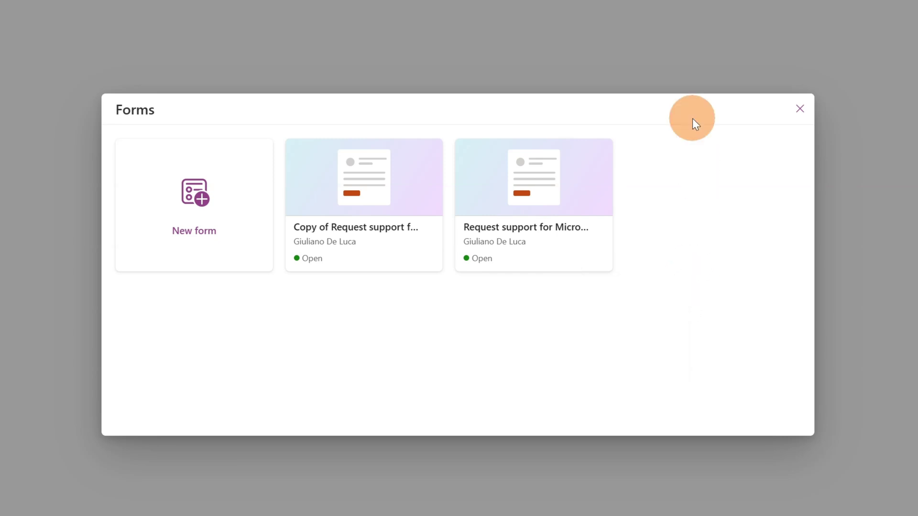
click(804, 128)
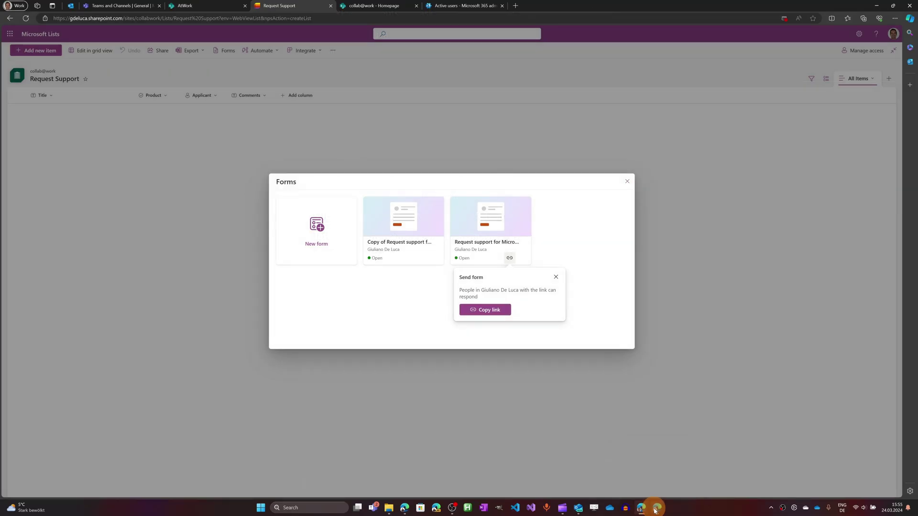
- In the second user's Edge window, open the copied form link in a new tab
click(656, 507)
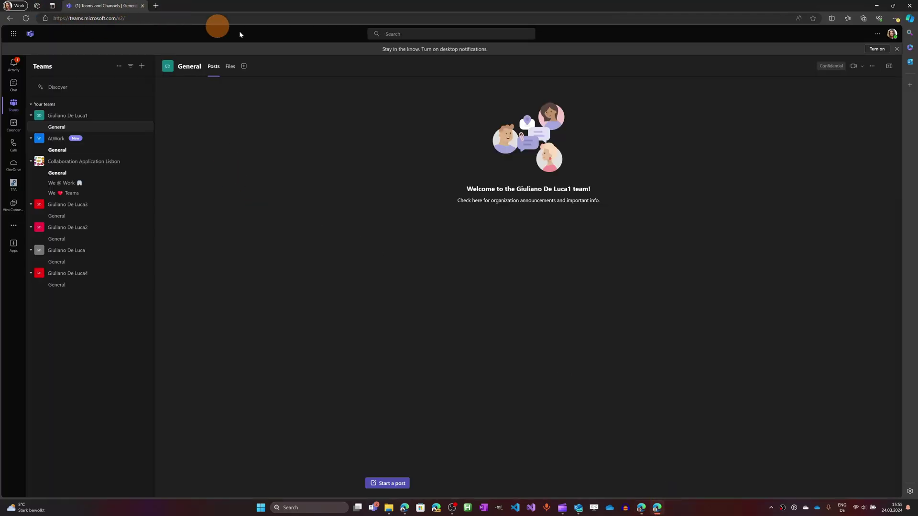
click(892, 33)
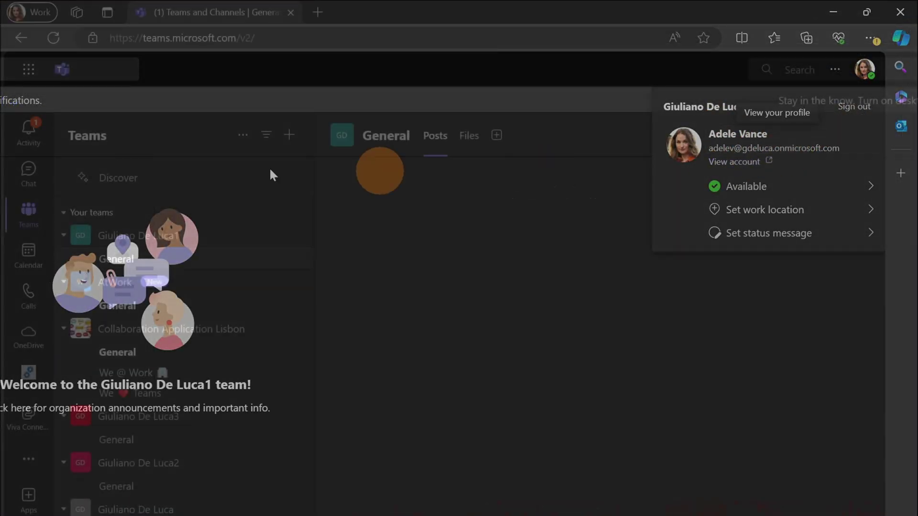
click(318, 11)
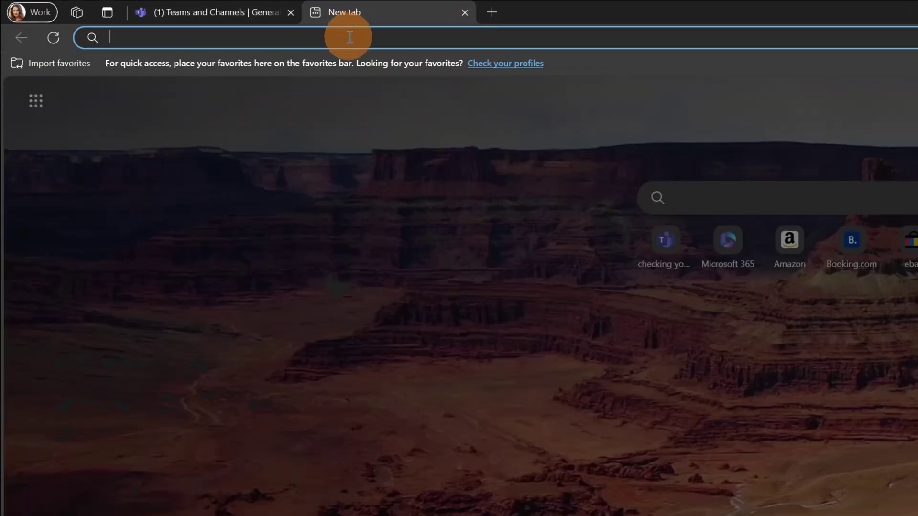
key(ctrl+v)
key(Return)
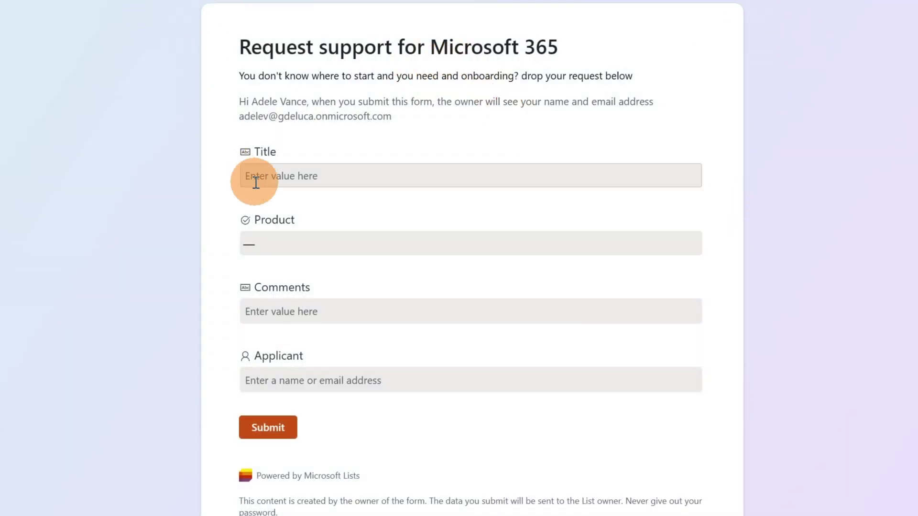
- Submit 'Support for Teams' with product Teams, comment 'Please I need help to create Webinars', and an applicant
click(266, 178)
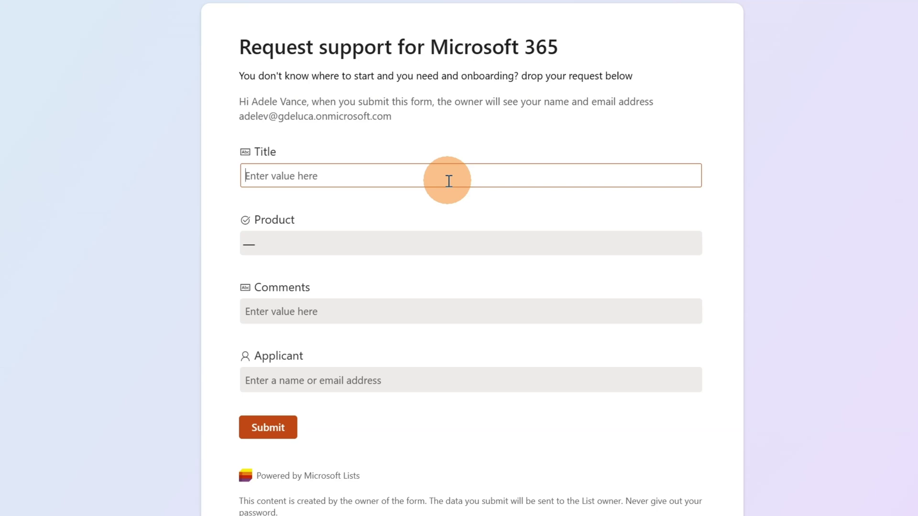
text(Support for Teams)
click(354, 248)
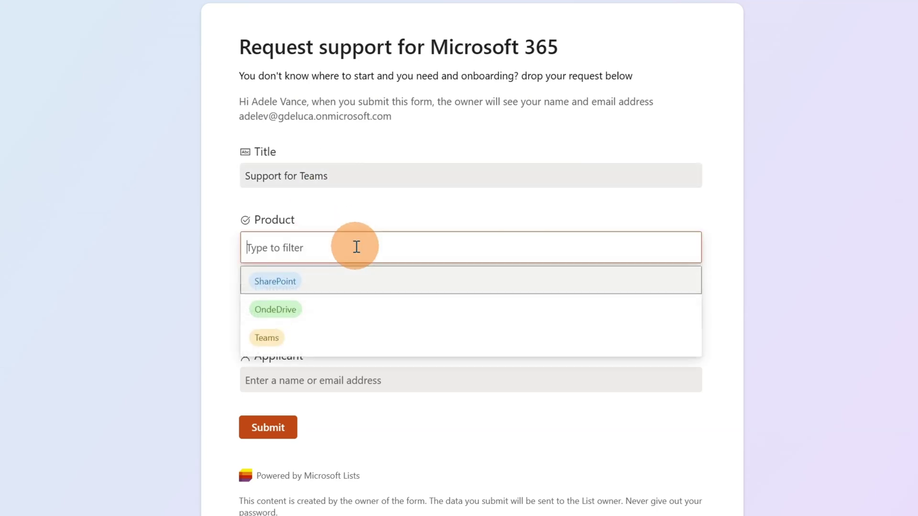
click(274, 340)
click(331, 309)
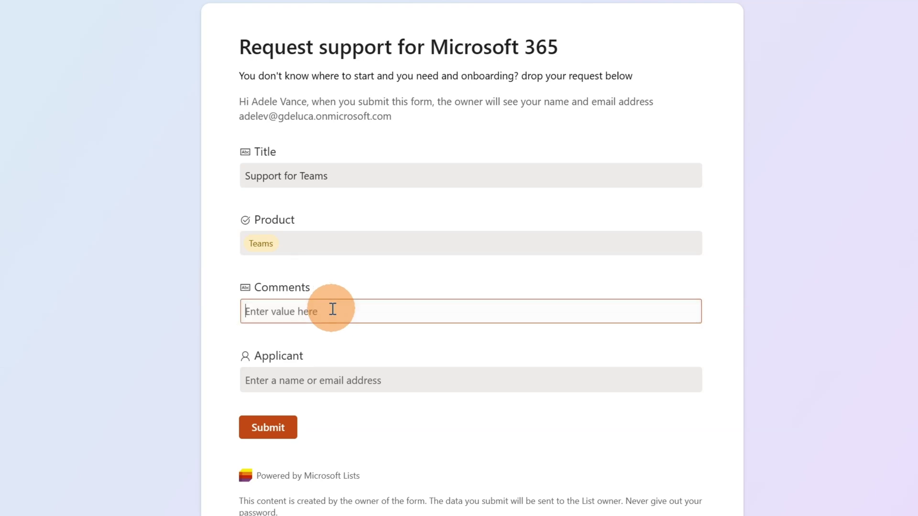
text(Please I need help to create Webinars)
click(363, 342)
click(378, 380)
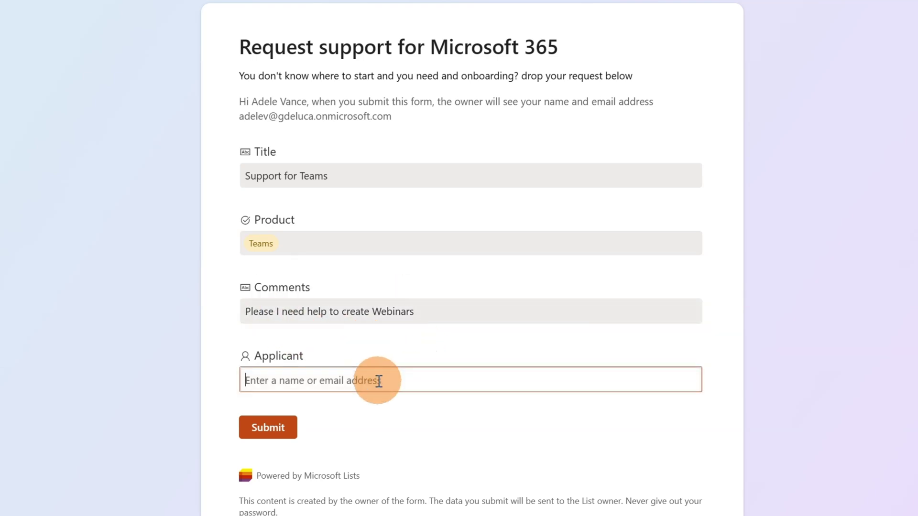
text(ade)
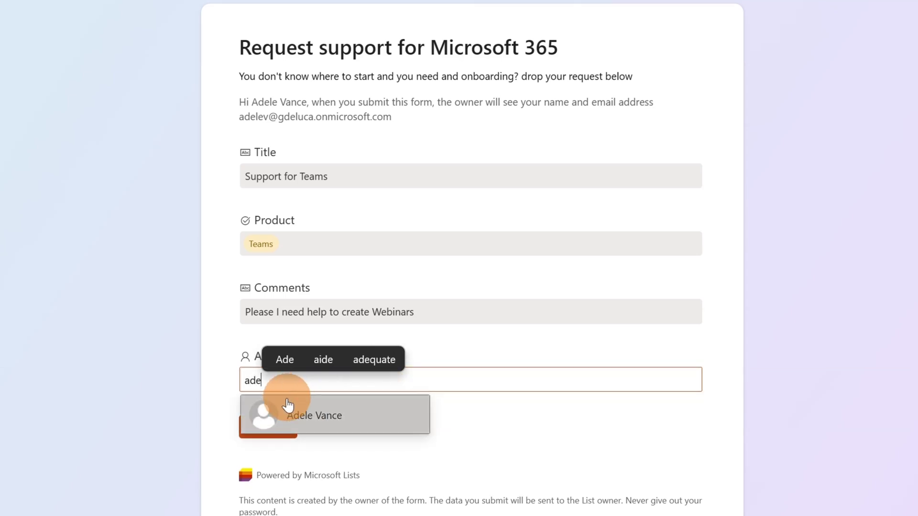
click(286, 411)
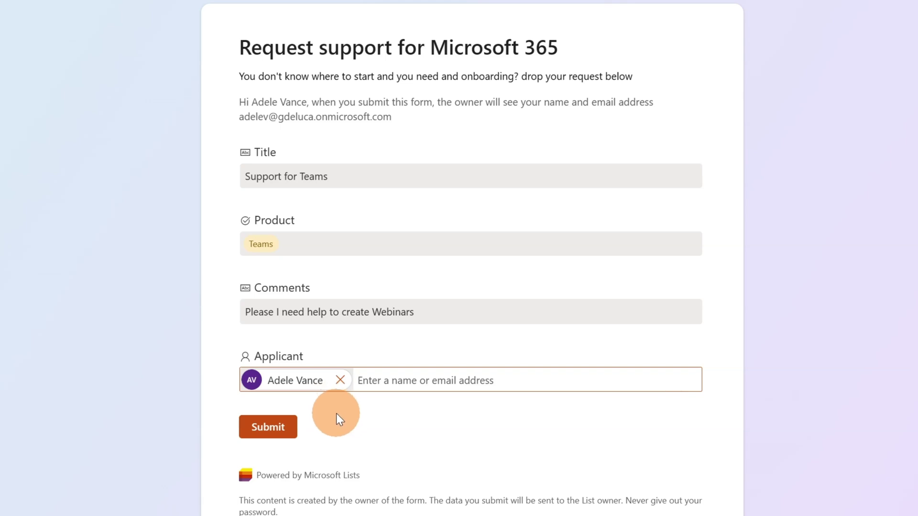
click(294, 431)
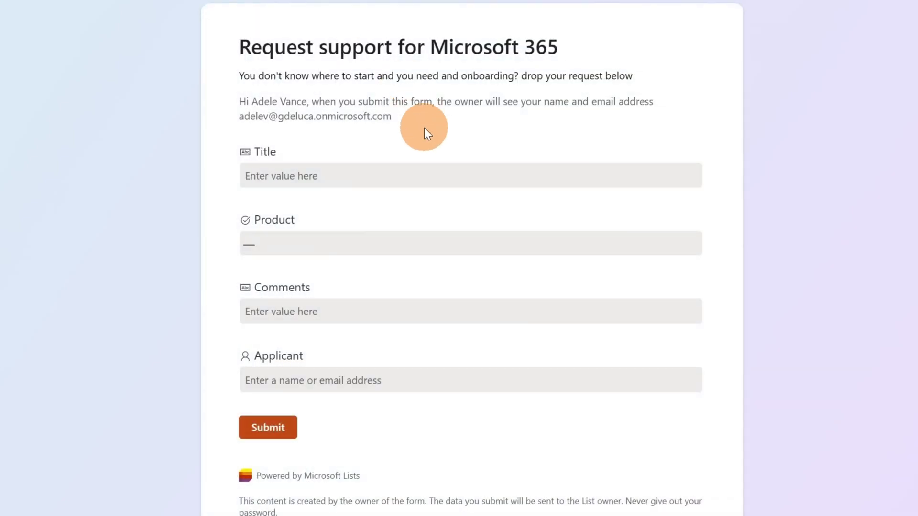
- Submit another 'Support for Teams' request with product OndeDrive, the autofilled Webinars comment and an applicant
click(401, 170)
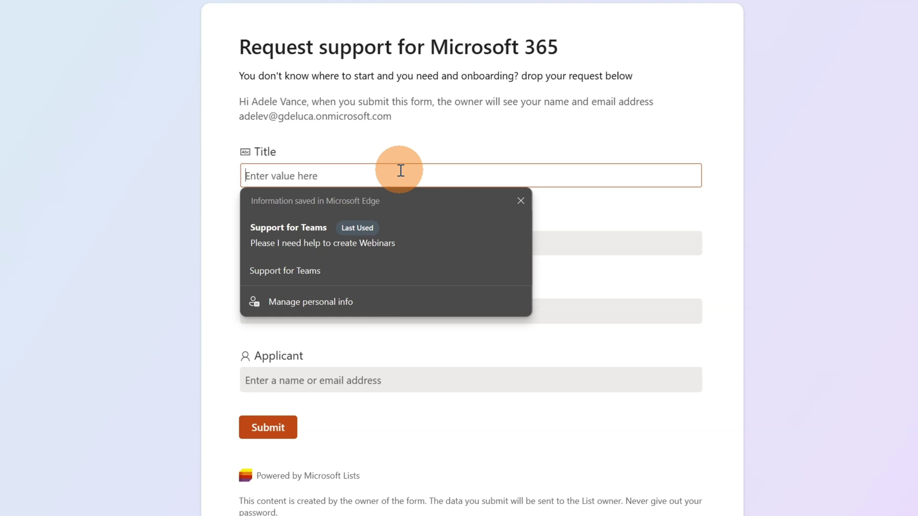
click(268, 274)
click(371, 239)
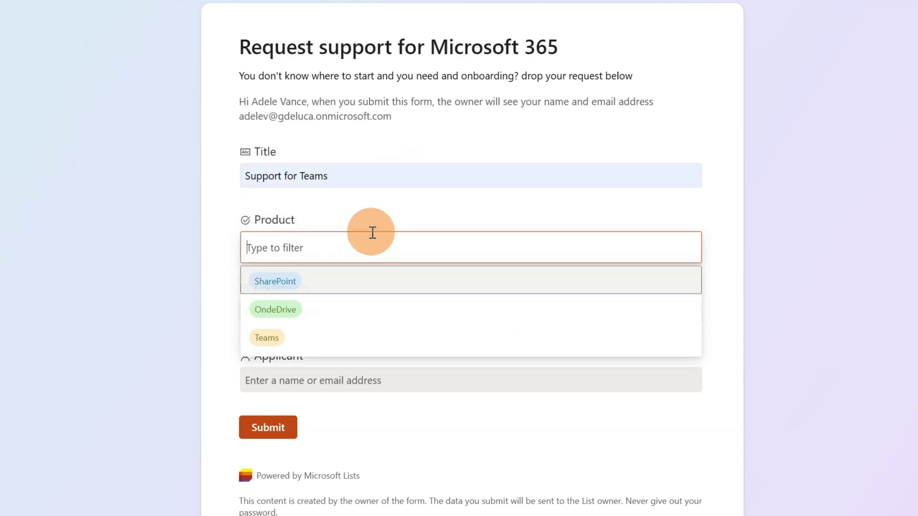
click(295, 306)
click(330, 317)
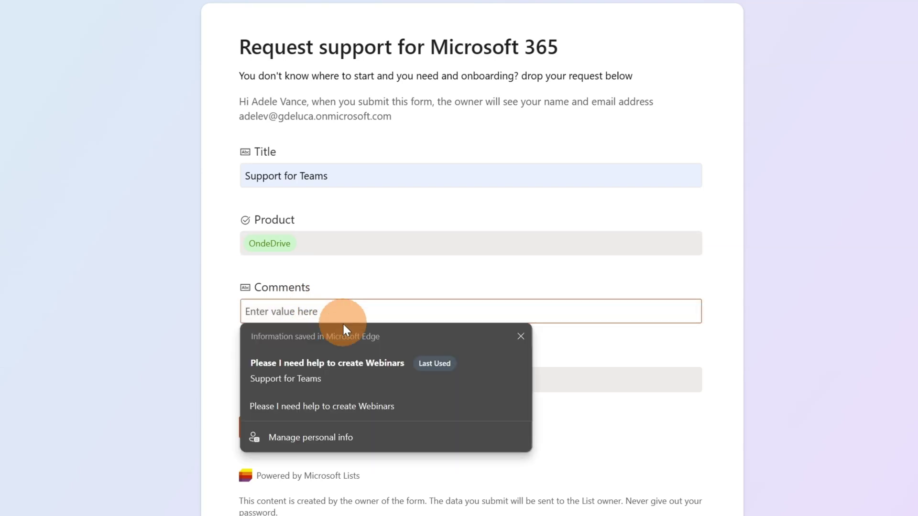
click(271, 366)
click(395, 381)
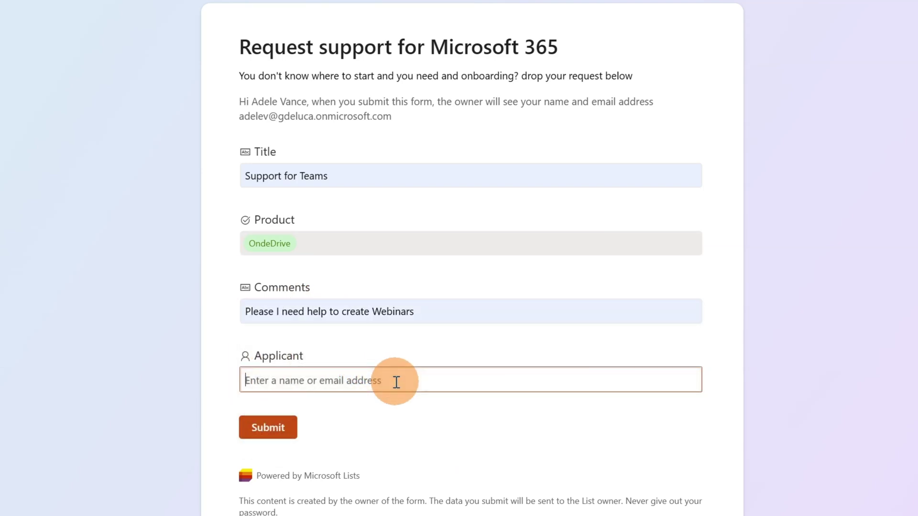
text(adel)
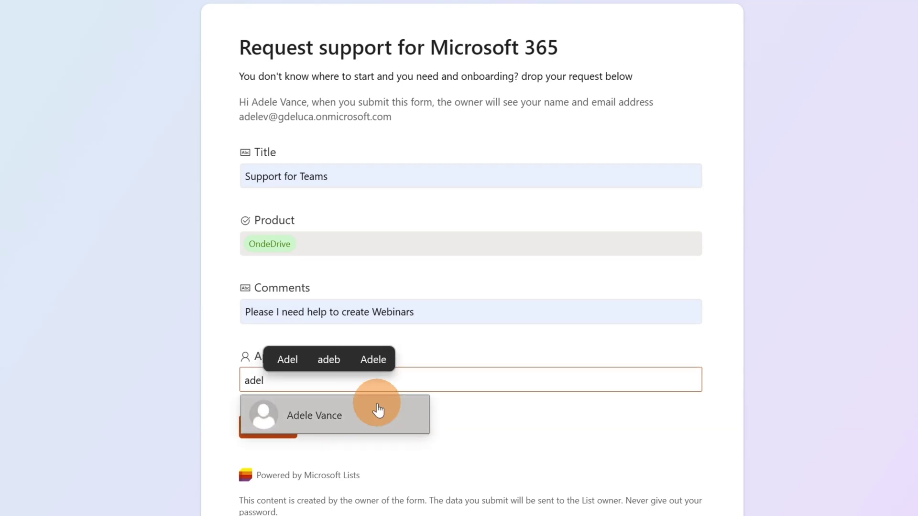
click(377, 403)
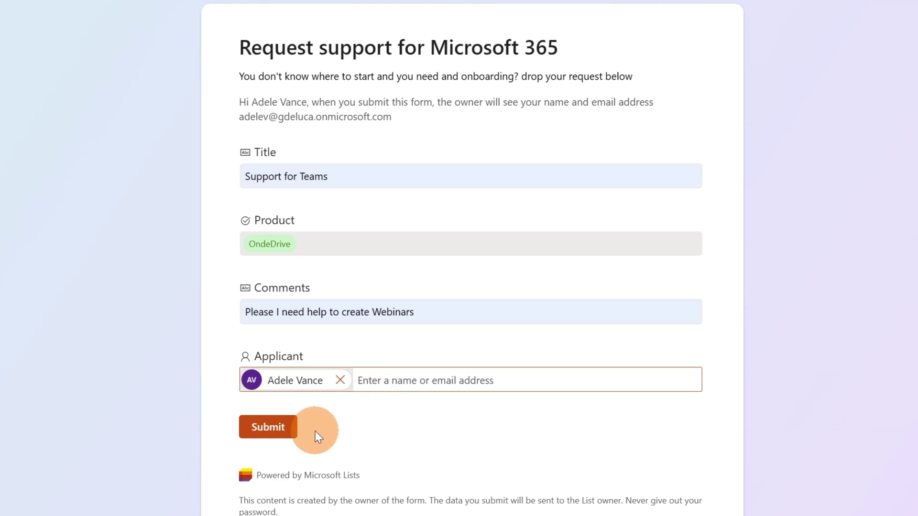
click(271, 436)
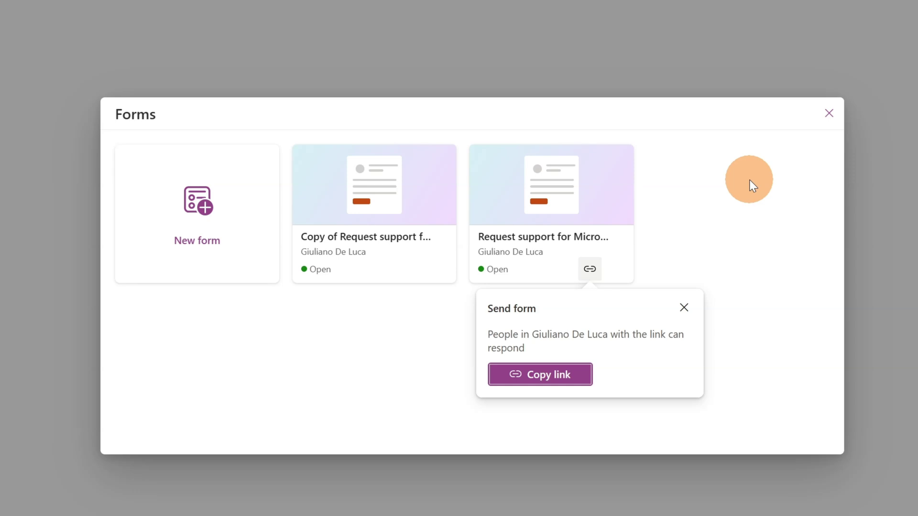
- Close the forms overview to check the submitted request in the list
click(832, 123)
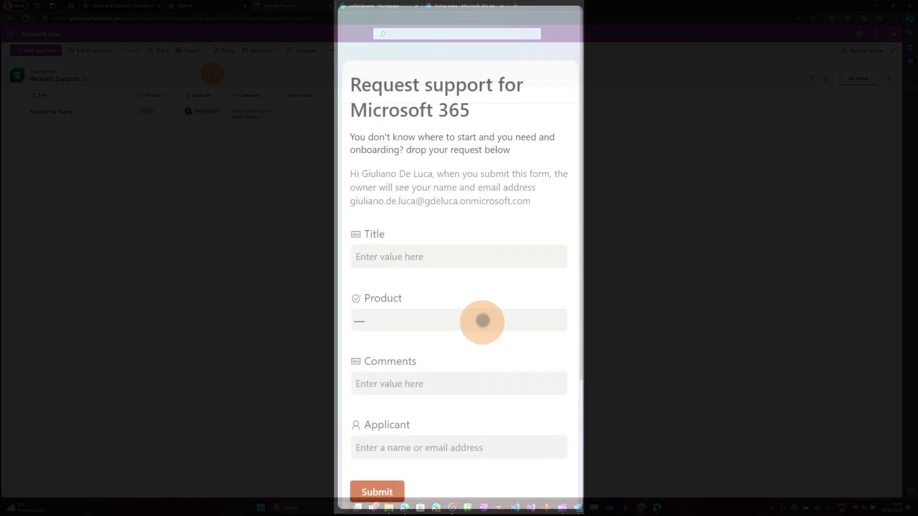
scroll(482, 296, down, 2)
scroll(482, 283, down, 2)
scroll(482, 284, up, 4)
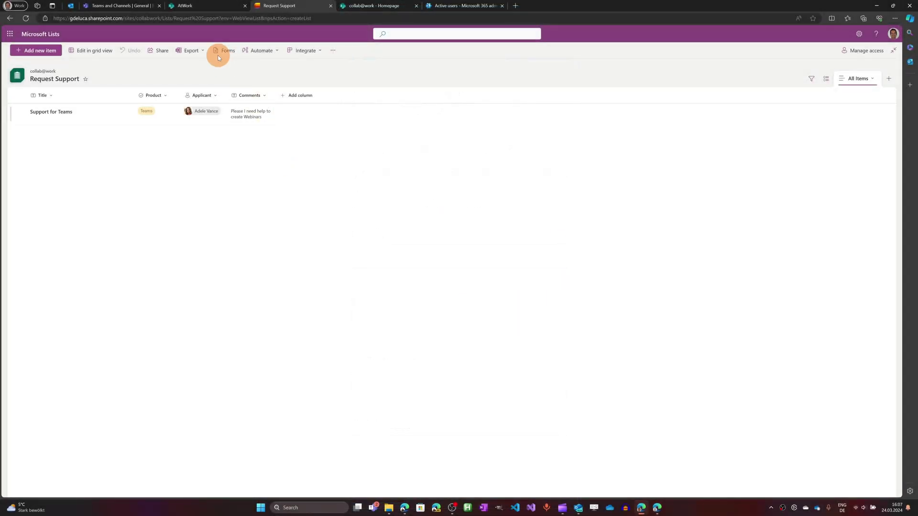
- Stop the Request support for Microsoft 365 form accepting responses, then copy its link
click(217, 55)
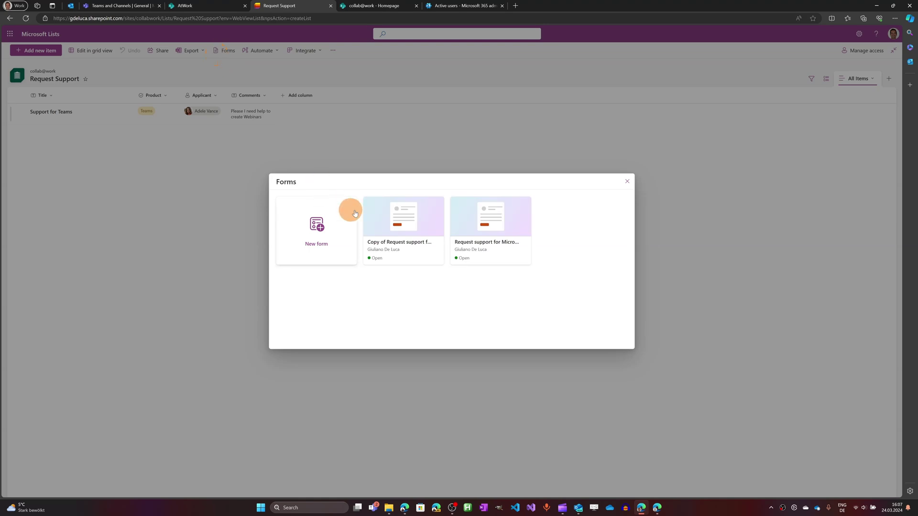
click(520, 258)
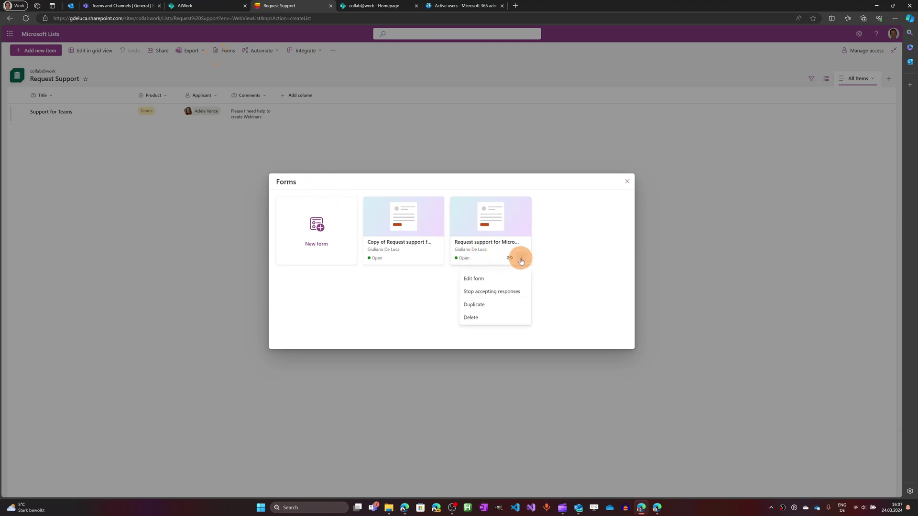
click(508, 293)
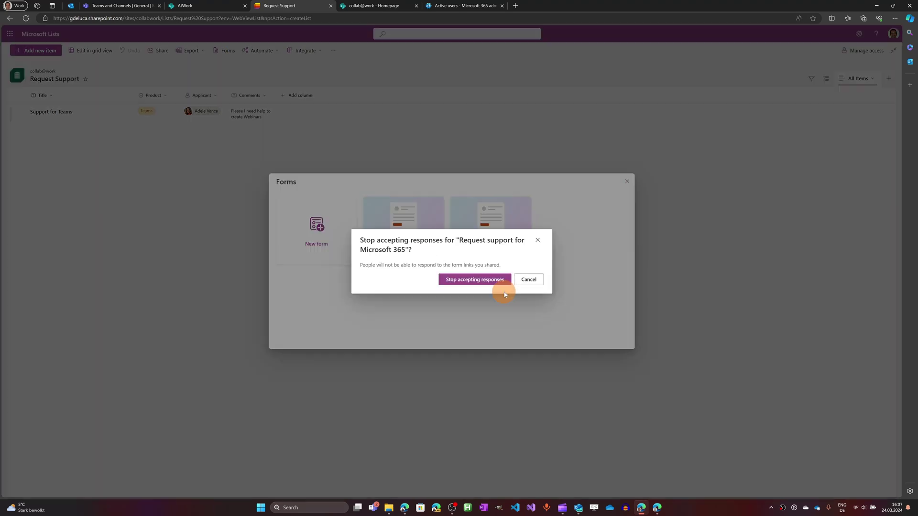
click(492, 281)
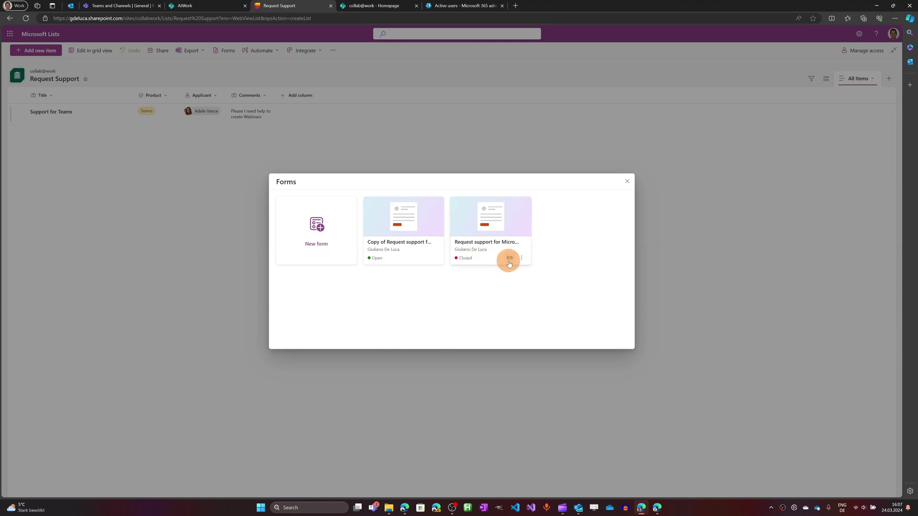
click(510, 259)
click(501, 307)
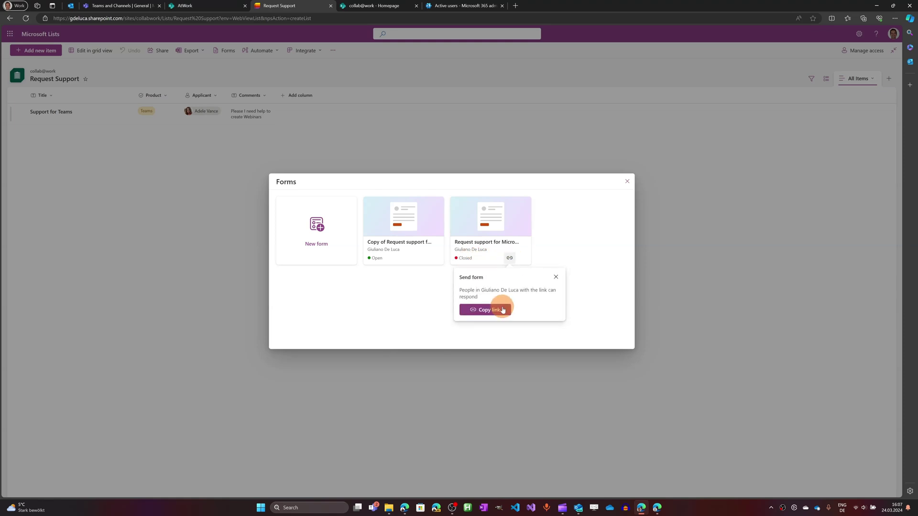
- In the second user's browser, load the copied form link to confirm responses are closed
click(660, 509)
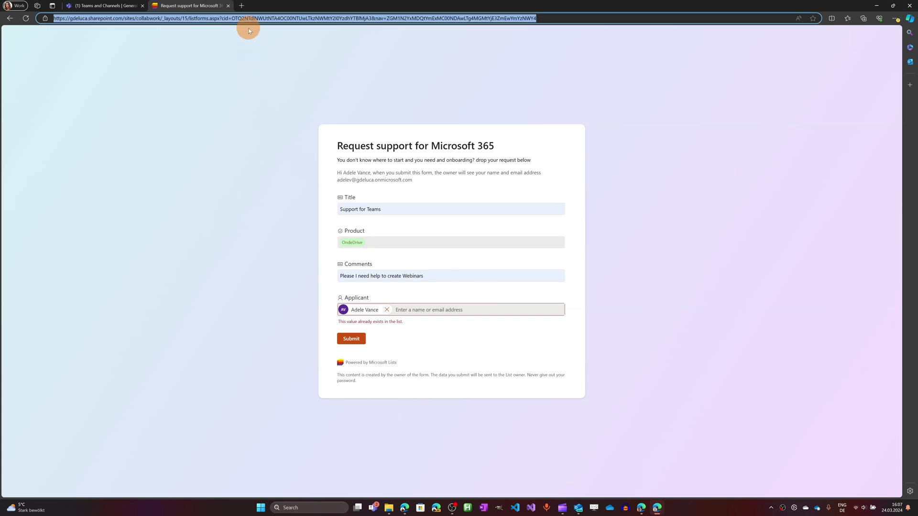
key(ctrl+v)
key(Return)
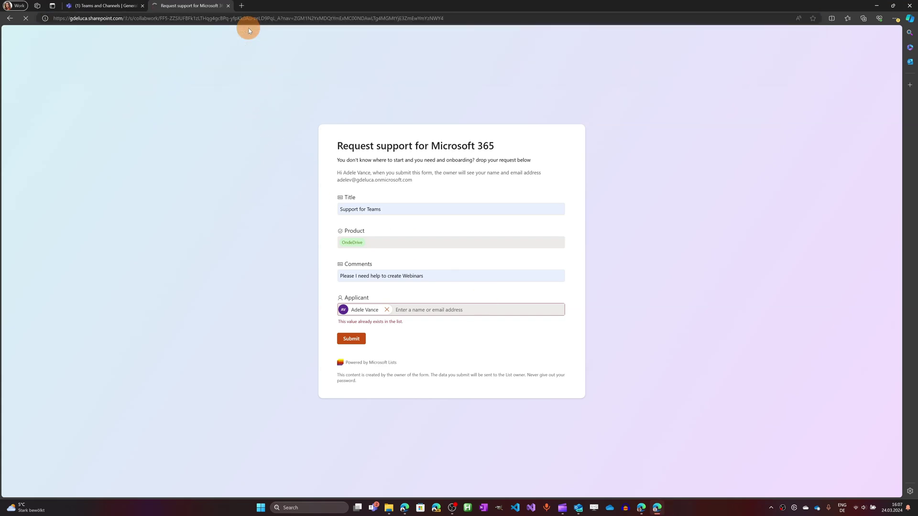